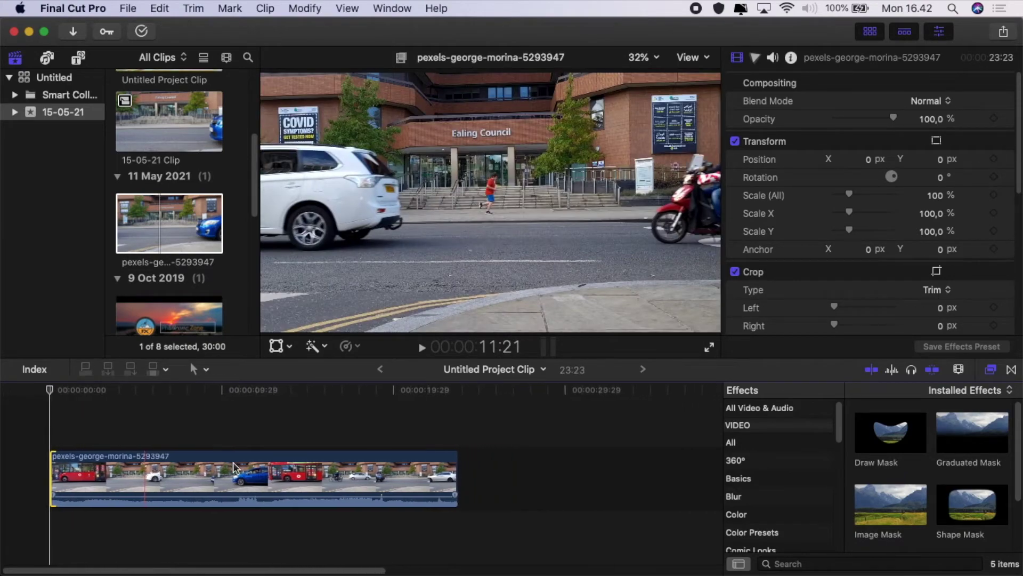
# Split the street clip at 00:21:17, where the road is free of vehicles
pyautogui.moveTo(51, 397); pyautogui.dragTo(421, 427)
pyautogui.click(421, 457)
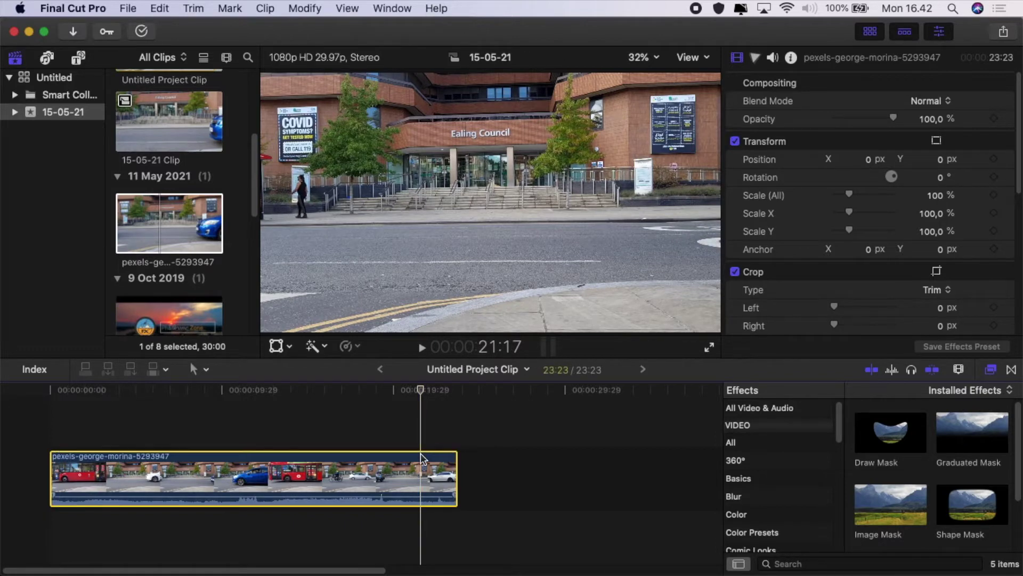
pyautogui.press('super+b')
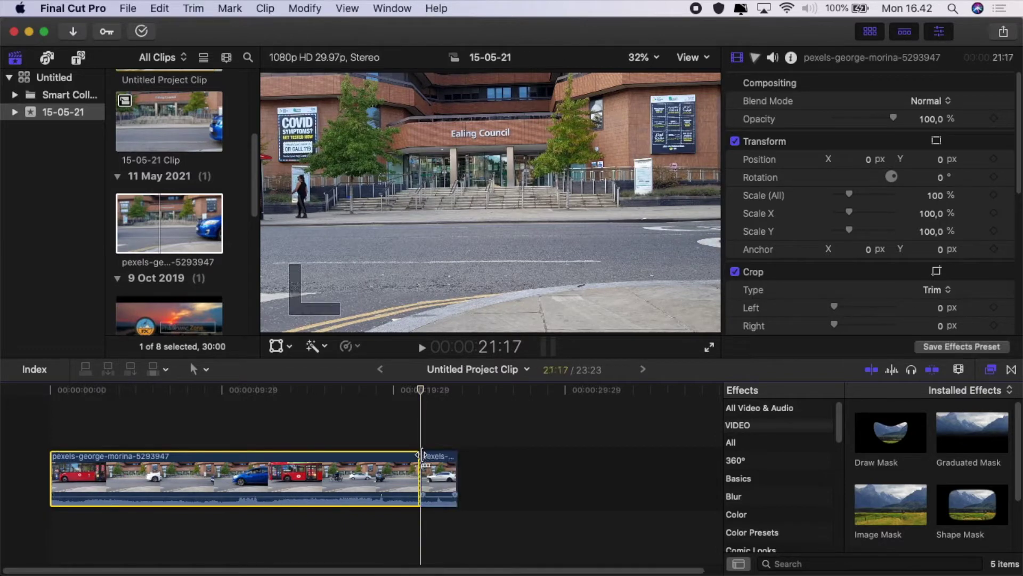
# Add a freeze frame of the empty road at 00:21:16 and delete the leftover clip segment after it
pyautogui.press('Left')
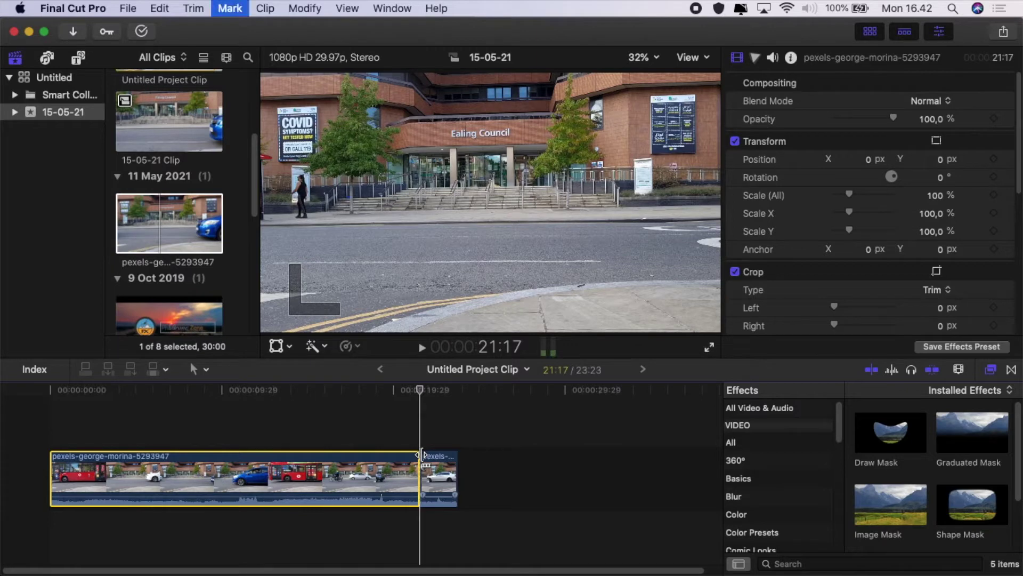
pyautogui.click(160, 8)
pyautogui.scroll(-3, 211, 368)
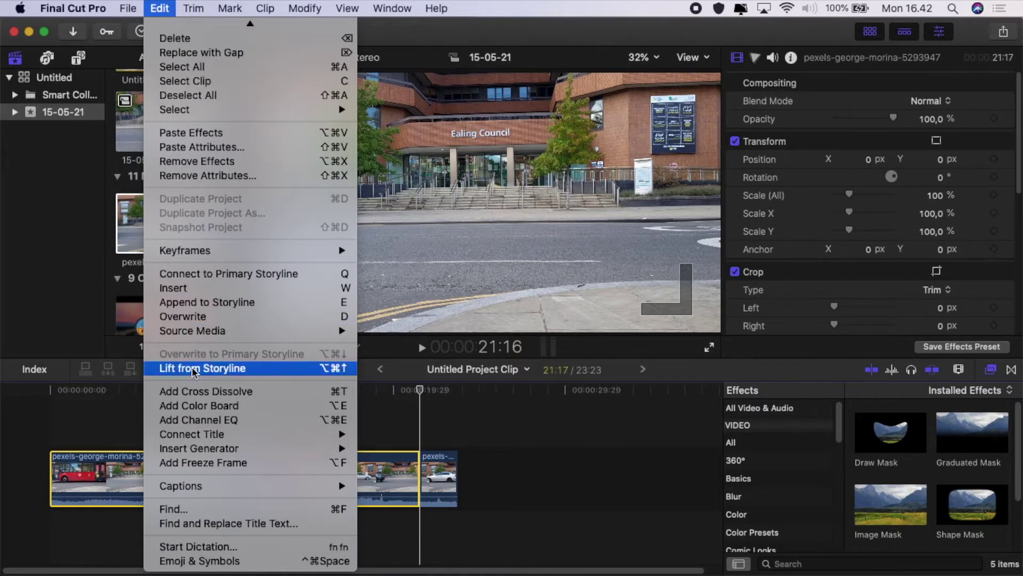
pyautogui.click(192, 463)
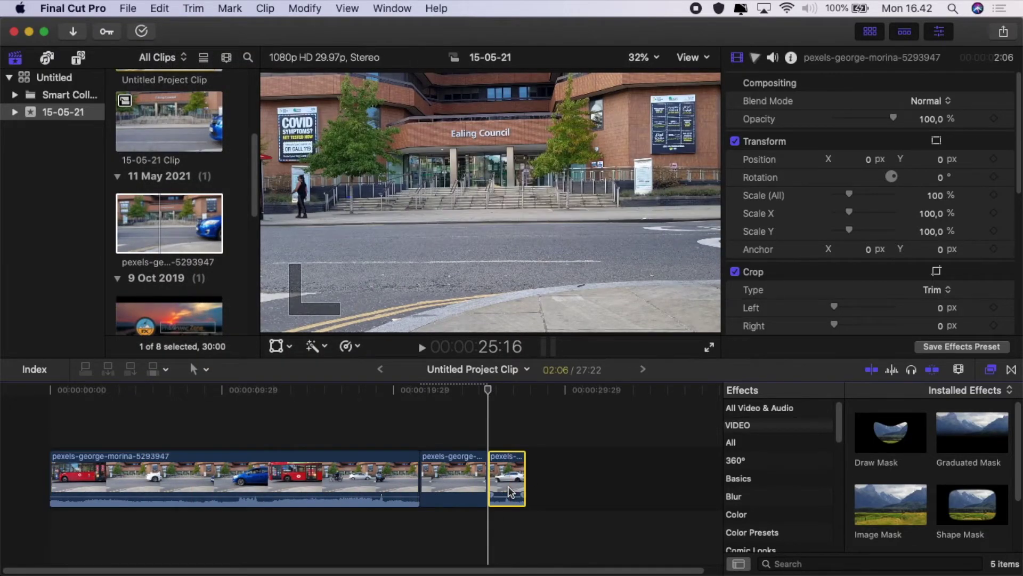
pyautogui.press('Delete')
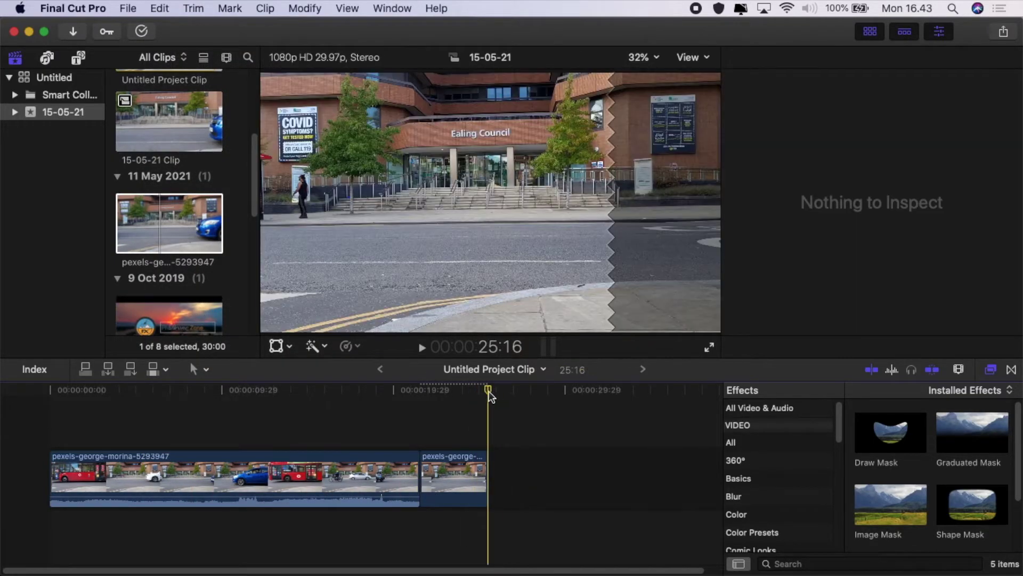
# Set the overall scale of the freeze frame to 130%
pyautogui.click(465, 474)
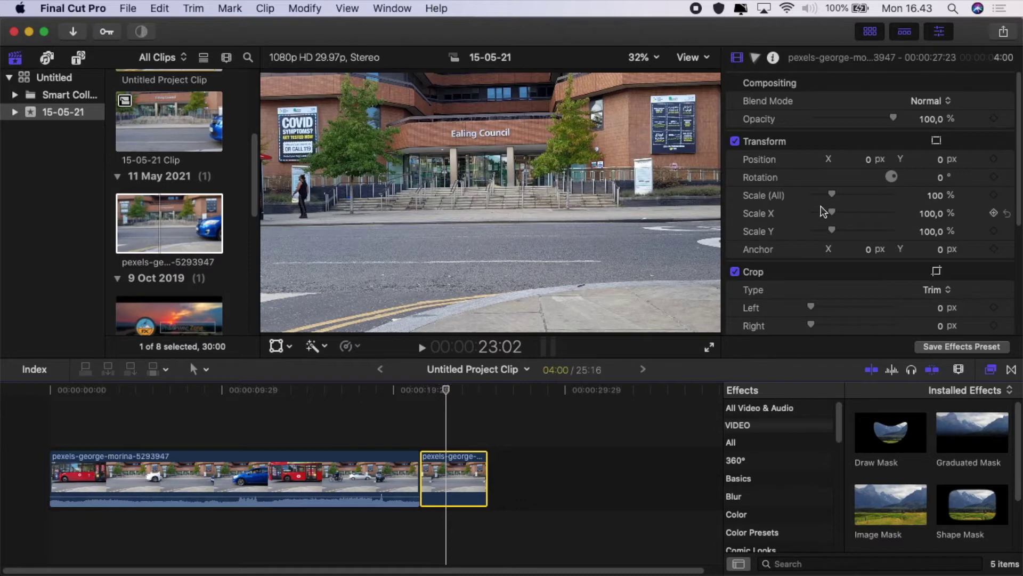
pyautogui.click(938, 195)
pyautogui.write('1')
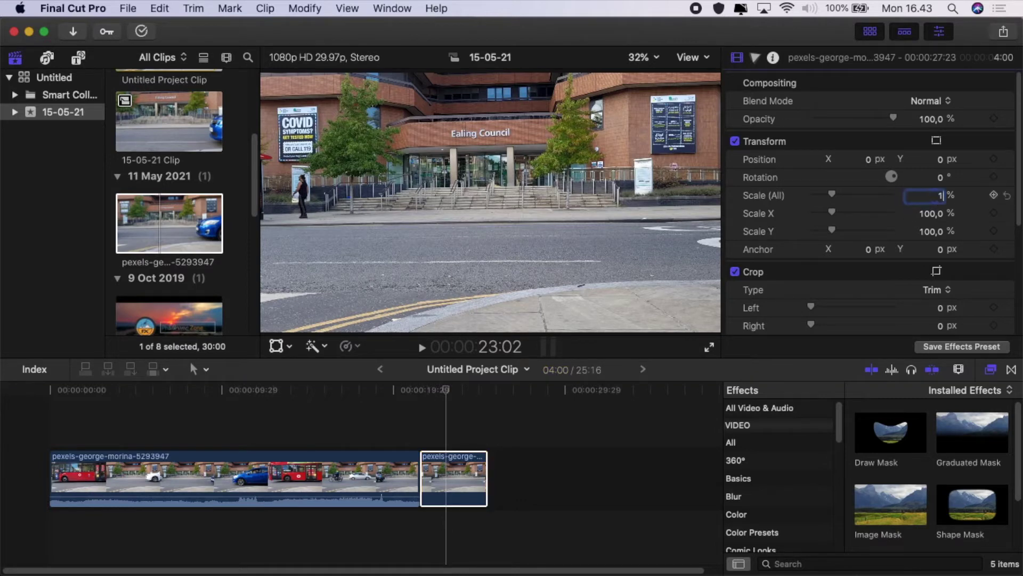
pyautogui.write('30')
pyautogui.press('Return')
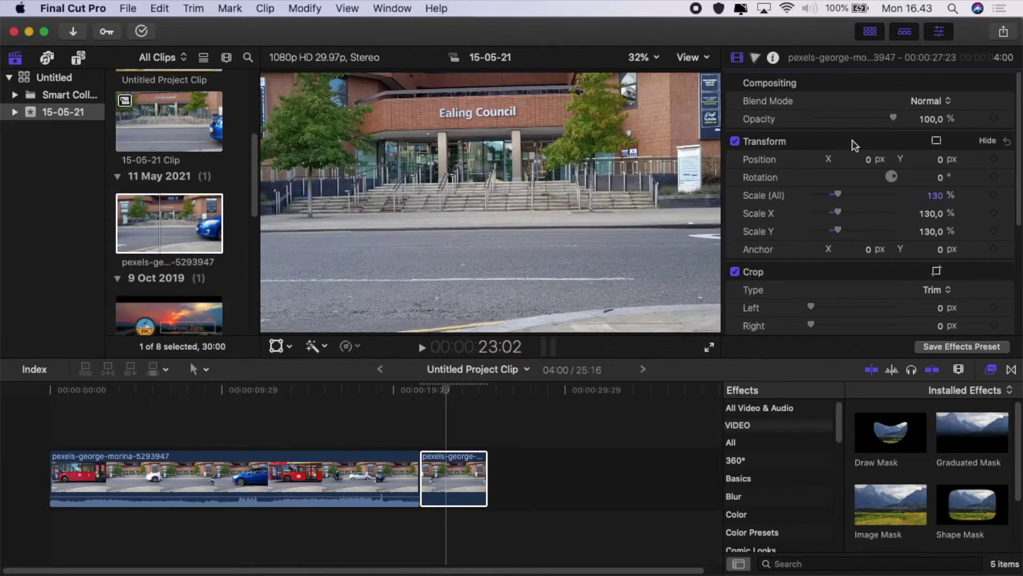
# Set the overall scale of the main street clip to 130%
pyautogui.click(254, 480)
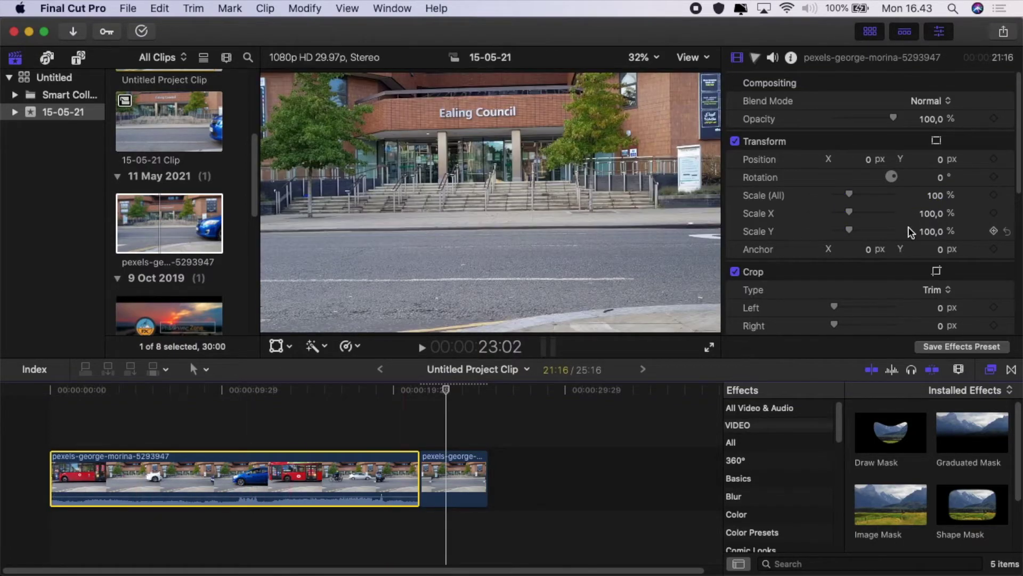
pyautogui.click(935, 196)
pyautogui.write('130')
pyautogui.press('Return')
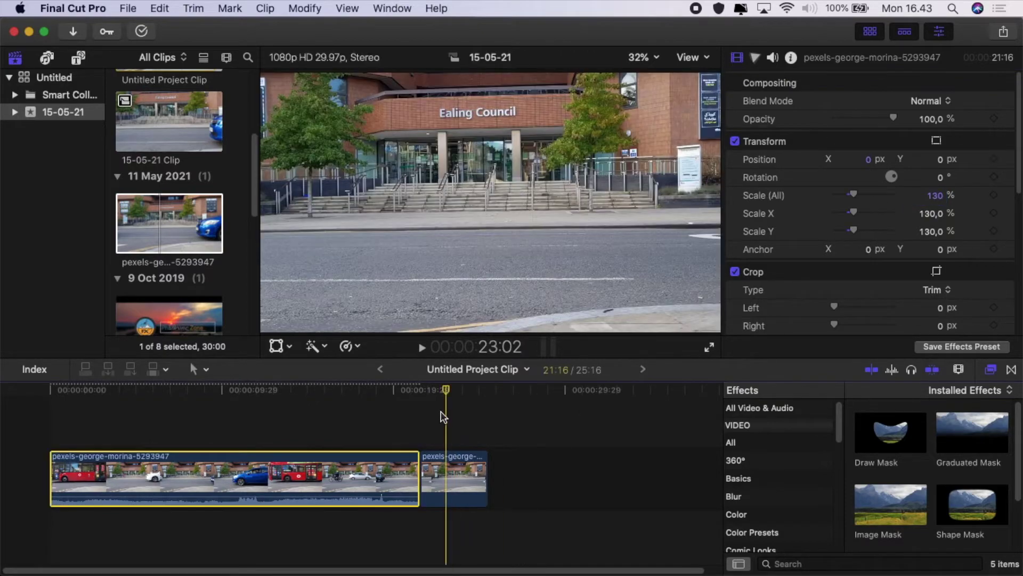
# Place the freeze frame beneath the main clip at the timeline start and make both clips 15:00 long
pyautogui.moveTo(427, 477); pyautogui.dragTo(85, 536)
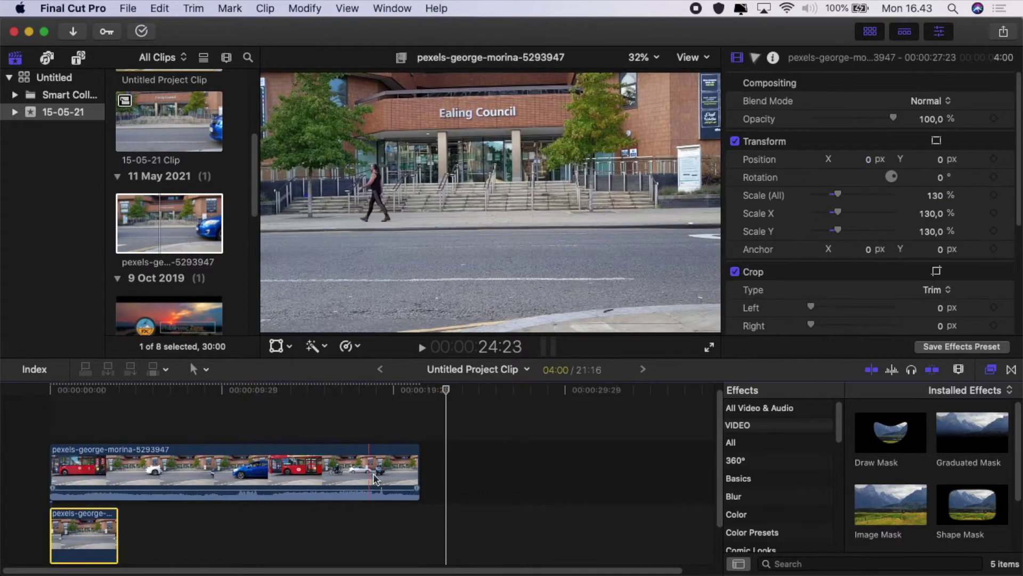
pyautogui.click(417, 458)
pyautogui.moveTo(417, 458); pyautogui.dragTo(304, 467)
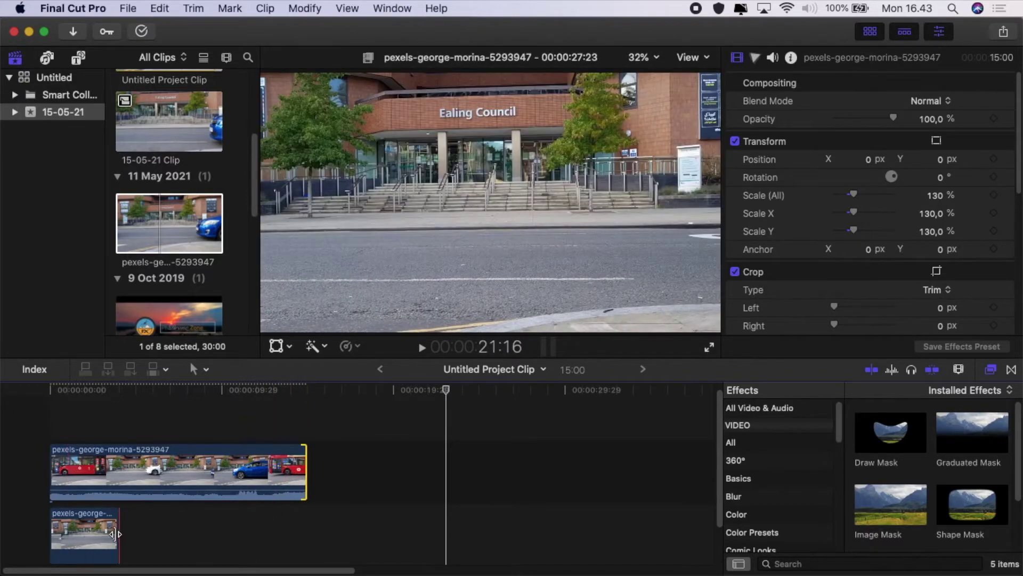
pyautogui.moveTo(116, 518); pyautogui.dragTo(306, 518)
pyautogui.hotkey('shift', 'z')
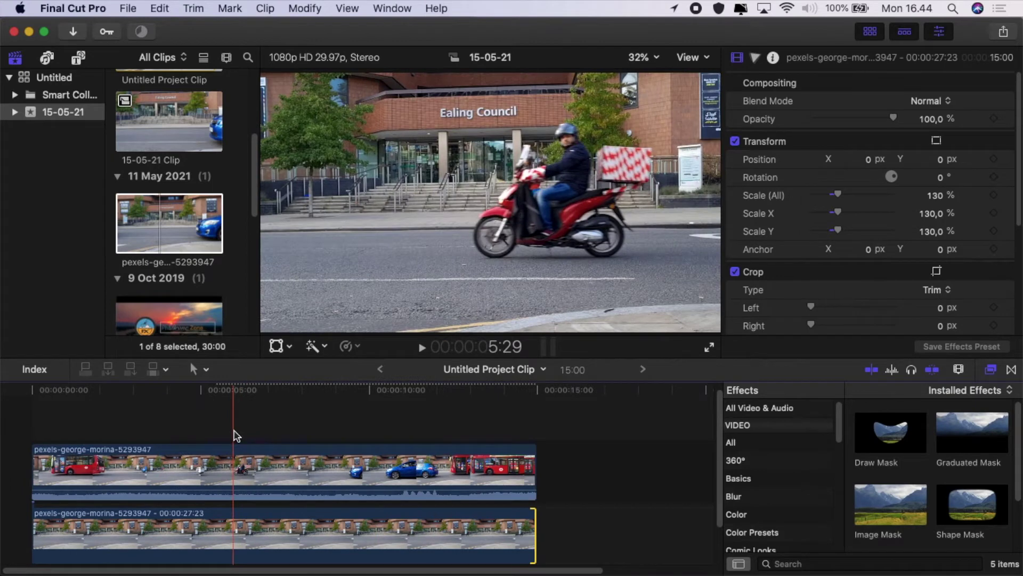
# Split the upper clip at 00:06:02, while the red scooter passes in front of the steps
pyautogui.click(238, 436)
pyautogui.click(236, 450)
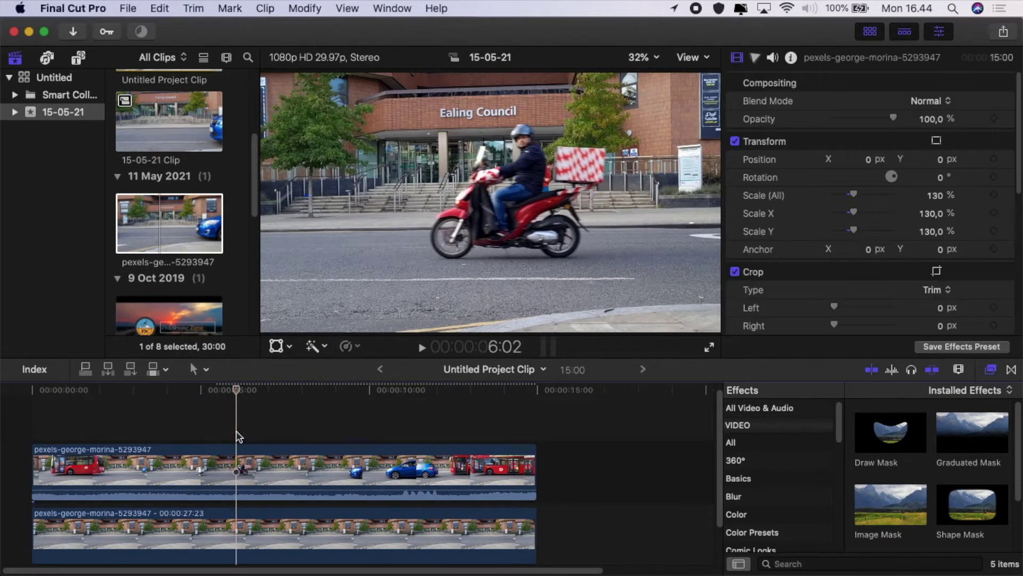
pyautogui.click(237, 453)
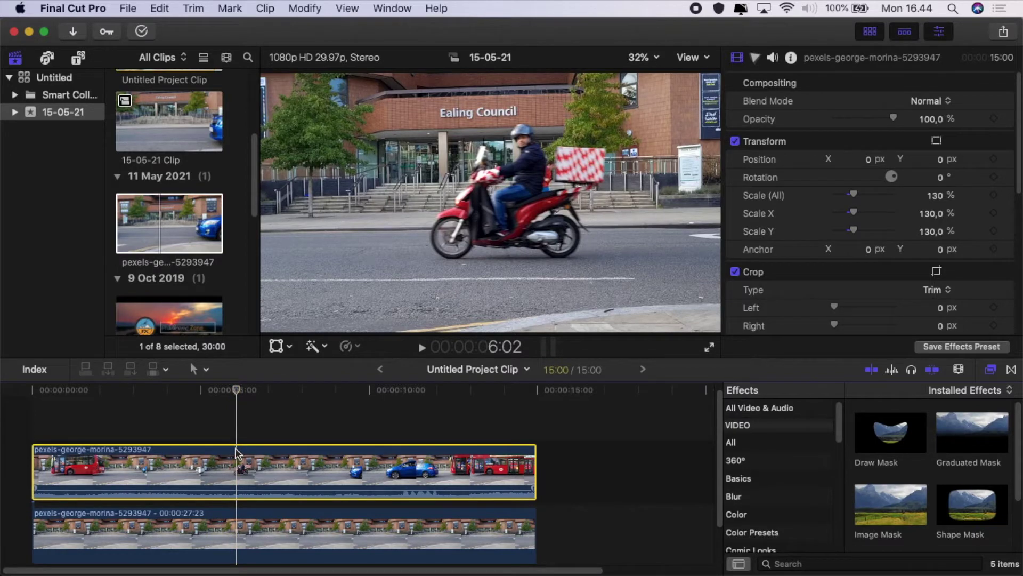
pyautogui.press('Left')
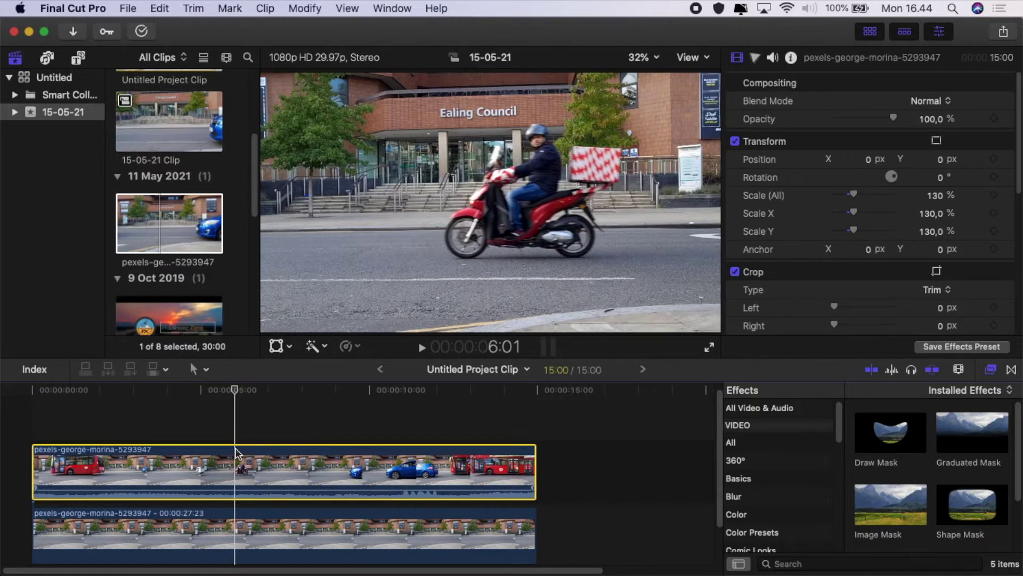
pyautogui.press('Right')
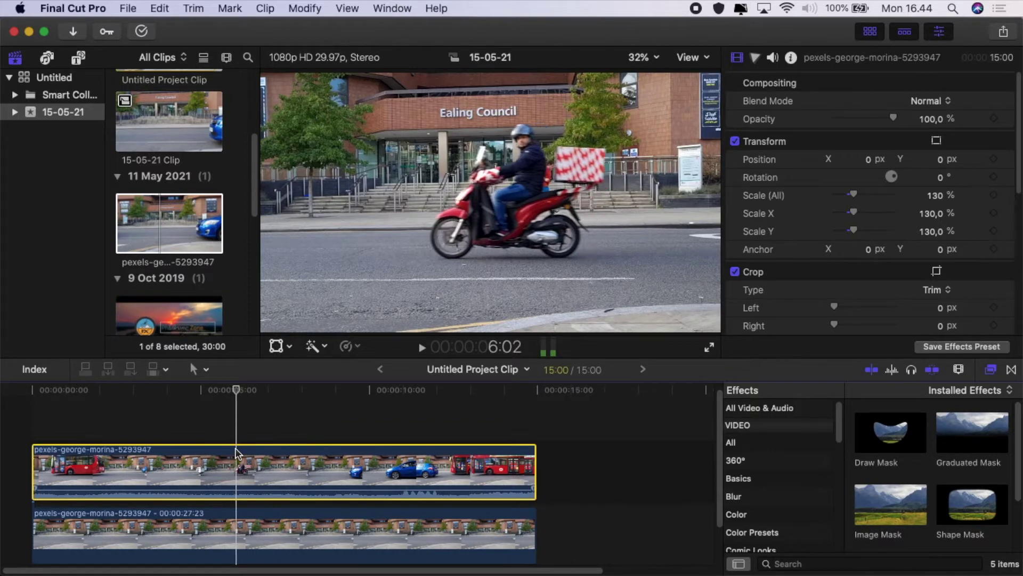
pyautogui.press('super+b')
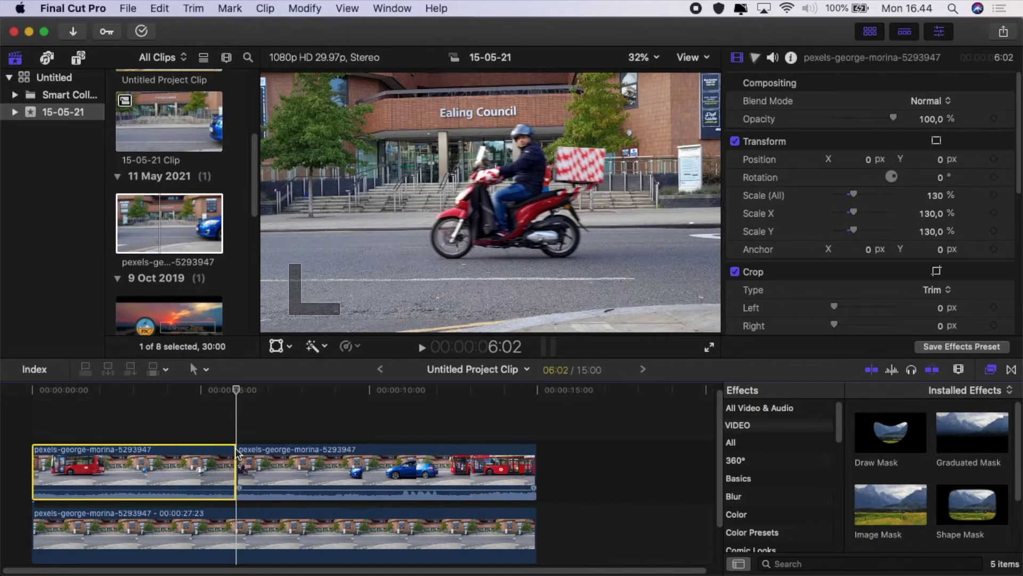
# Advance four frames to 00:06:06, where the runner emerges behind the scooter, and split the upper clip there
pyautogui.press('Right')
pyautogui.press('Right')
pyautogui.press('Right')
pyautogui.press('Right')
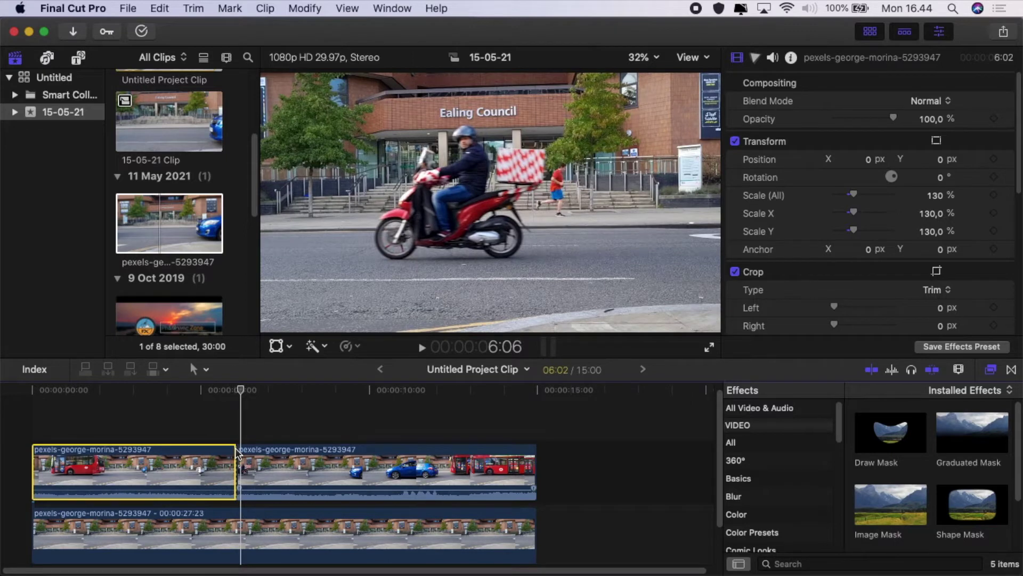
pyautogui.press('l')
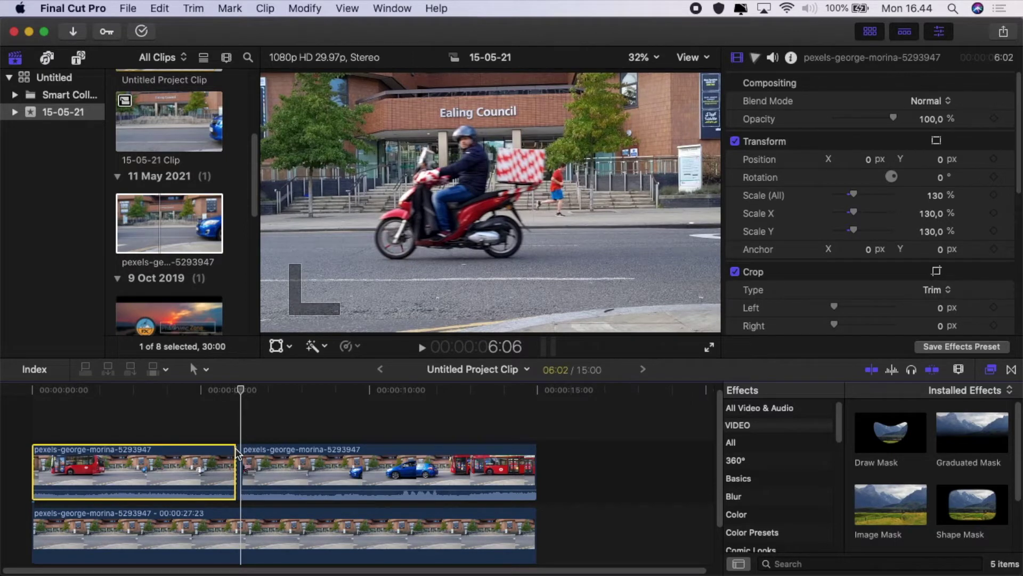
# Apply a Shape Mask to the upper clip segment after 00:06:06 and square its corners to 0% curvature
pyautogui.click(326, 469)
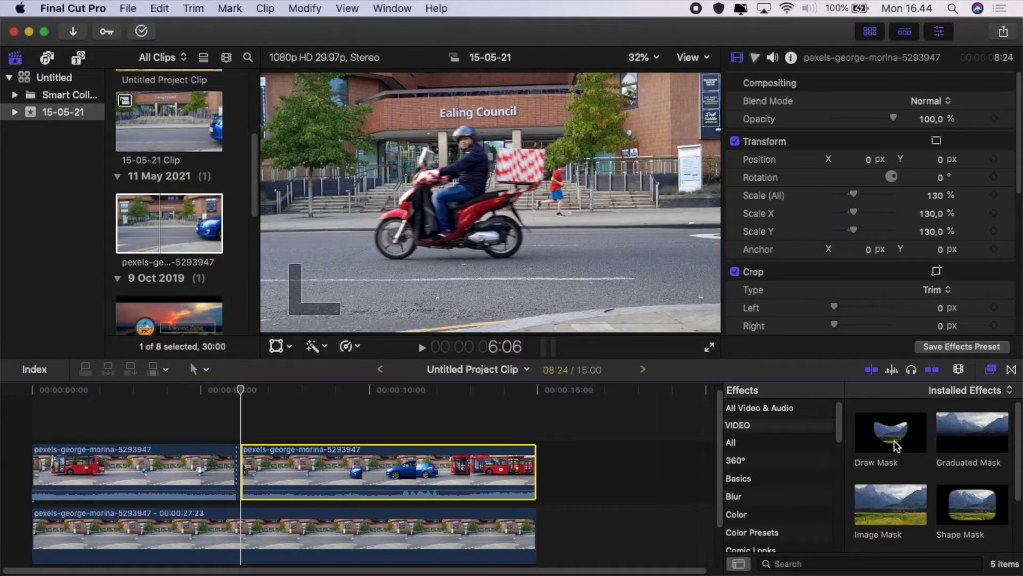
pyautogui.moveTo(991, 506); pyautogui.dragTo(372, 482)
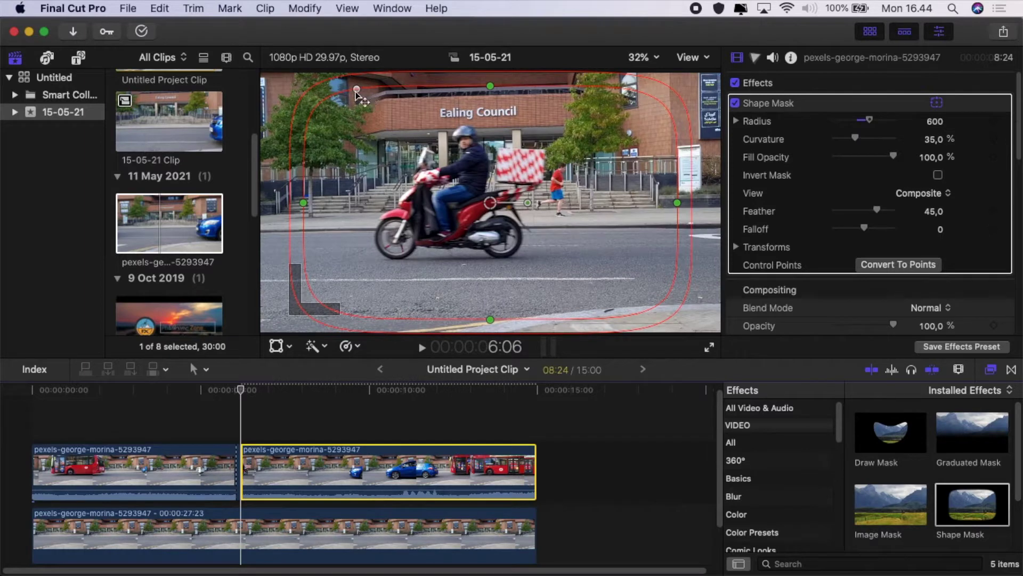
pyautogui.moveTo(357, 90); pyautogui.dragTo(273, 94)
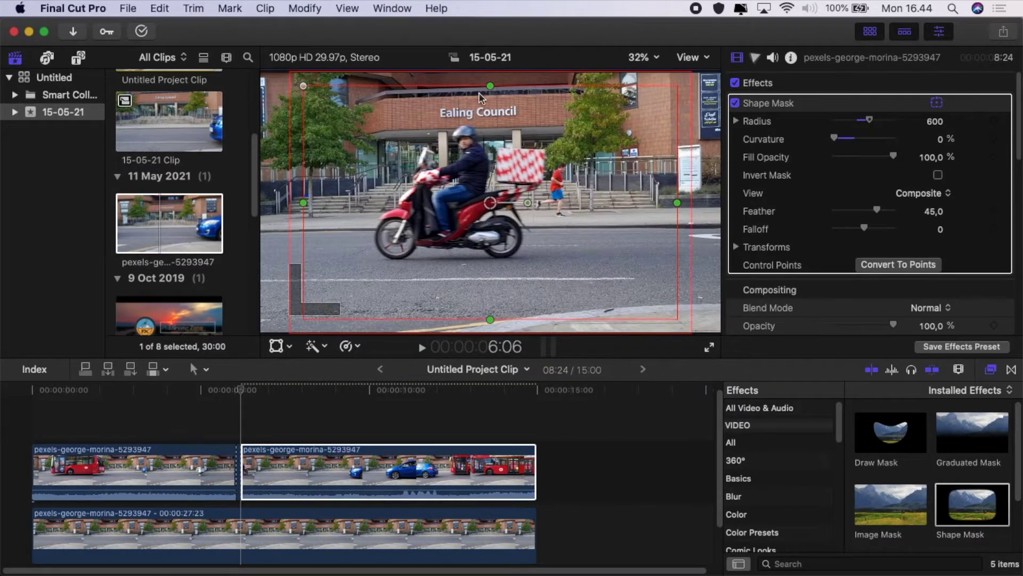
# Shrink the mask to a rectangle with a radius of about 306 and set its feather to 0
pyautogui.moveTo(491, 86); pyautogui.dragTo(485, 165)
pyautogui.moveTo(305, 204); pyautogui.dragTo(406, 216)
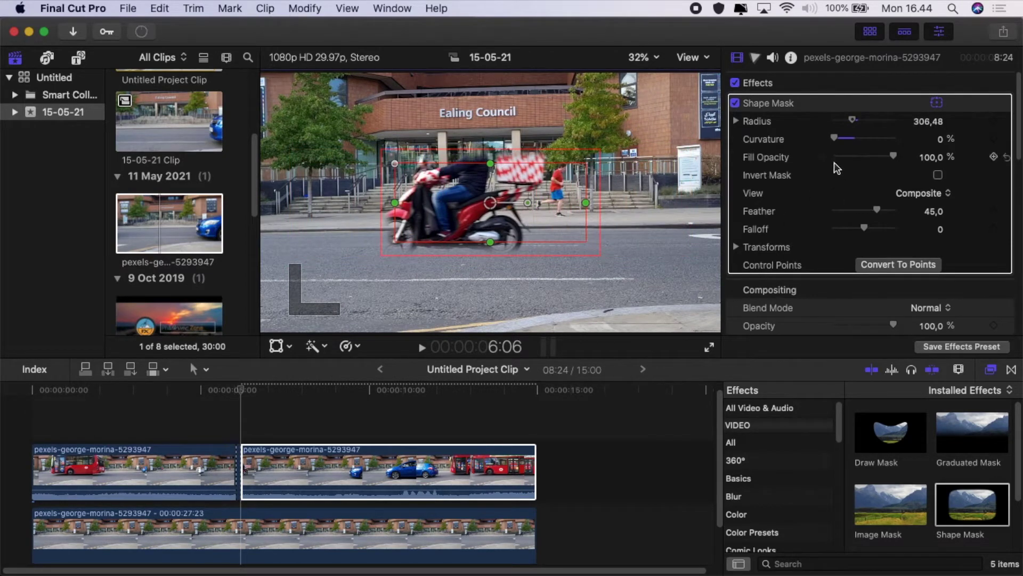
pyautogui.click(935, 212)
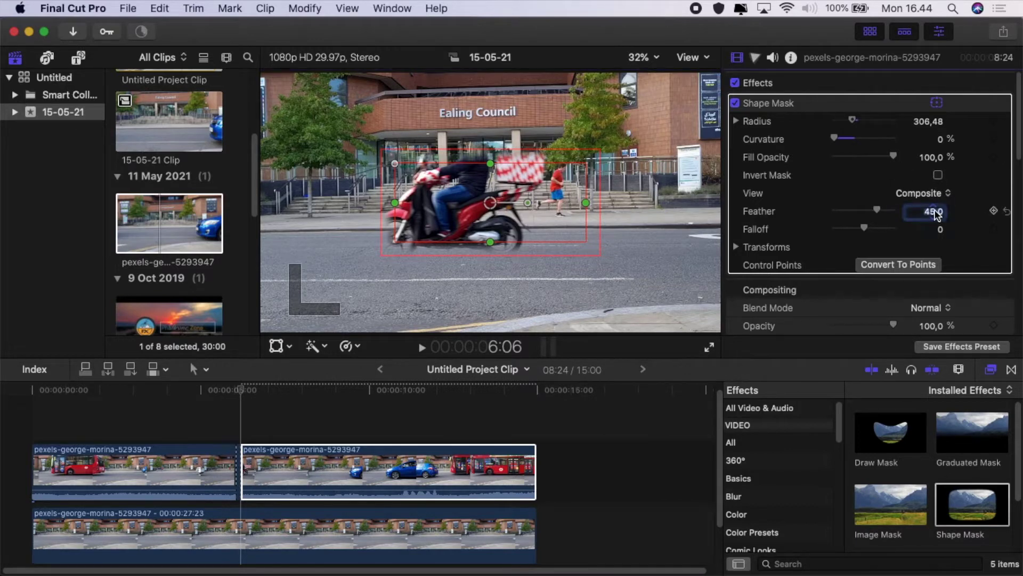
pyautogui.write('0')
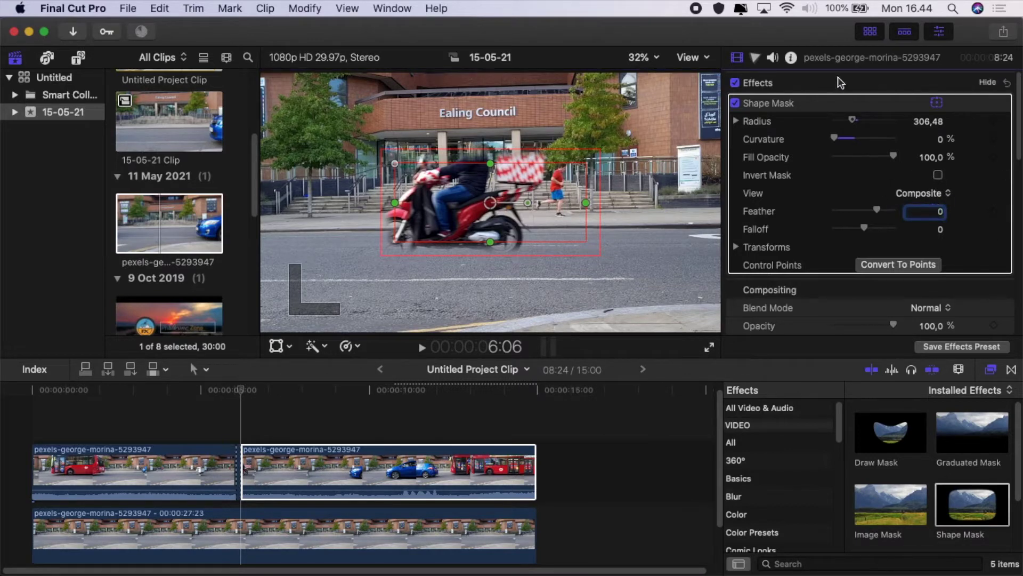
pyautogui.press('Return')
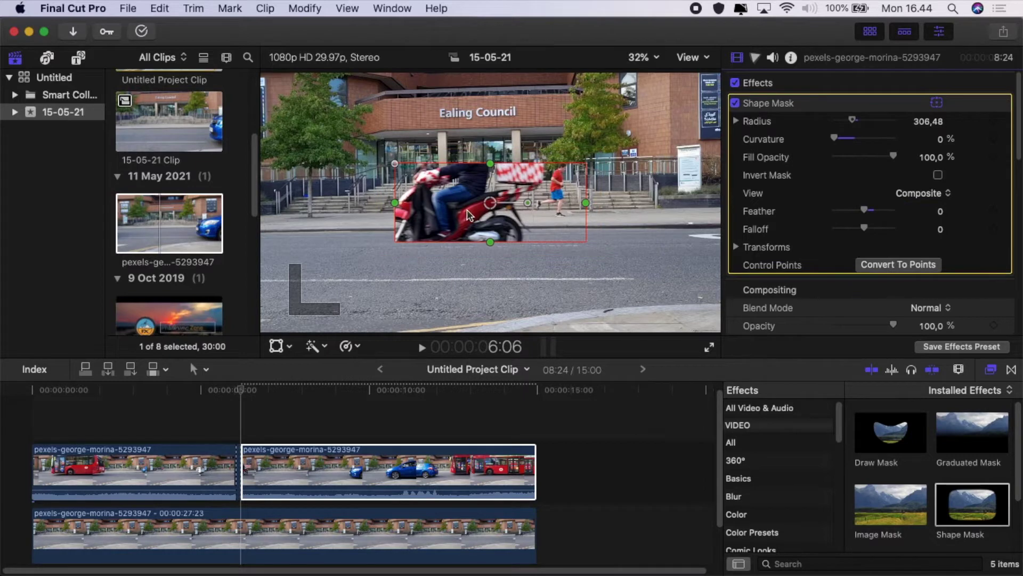
# Move the mask so it covers the runner and the area ahead of him, and narrow it to a radius of about 291
pyautogui.click(640, 59)
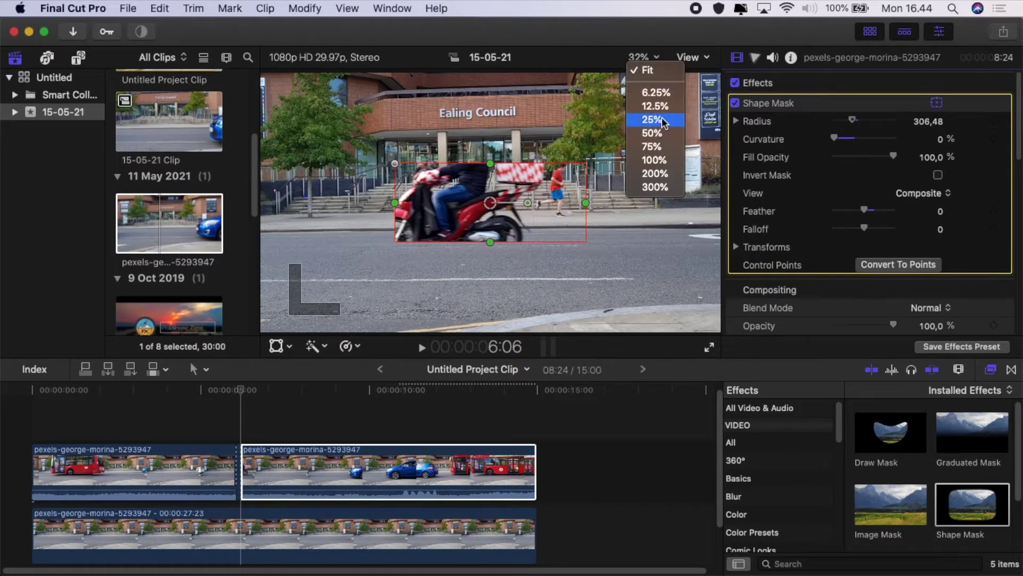
pyautogui.click(663, 121)
pyautogui.moveTo(512, 201); pyautogui.dragTo(609, 190)
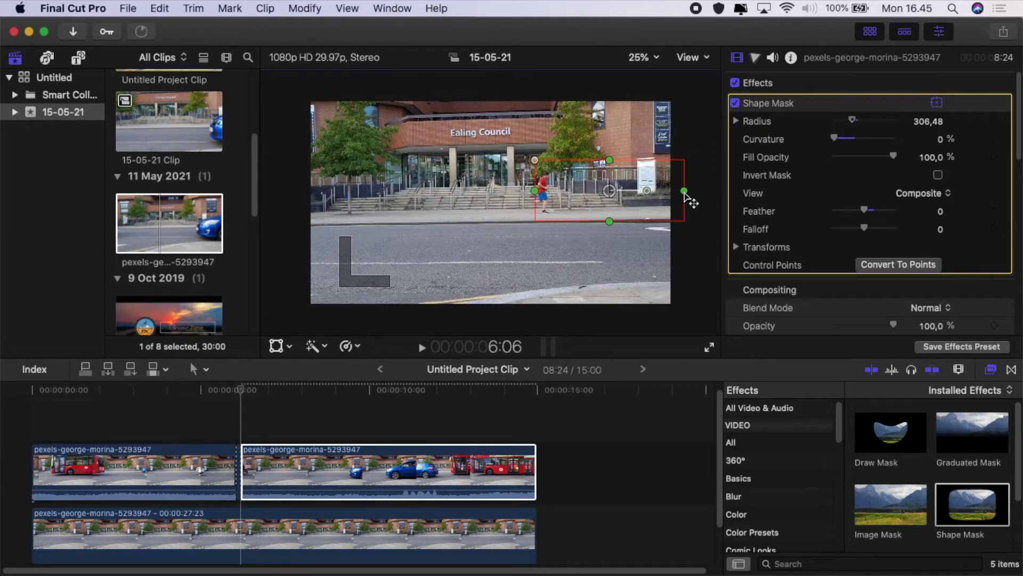
pyautogui.moveTo(684, 191); pyautogui.dragTo(678, 191)
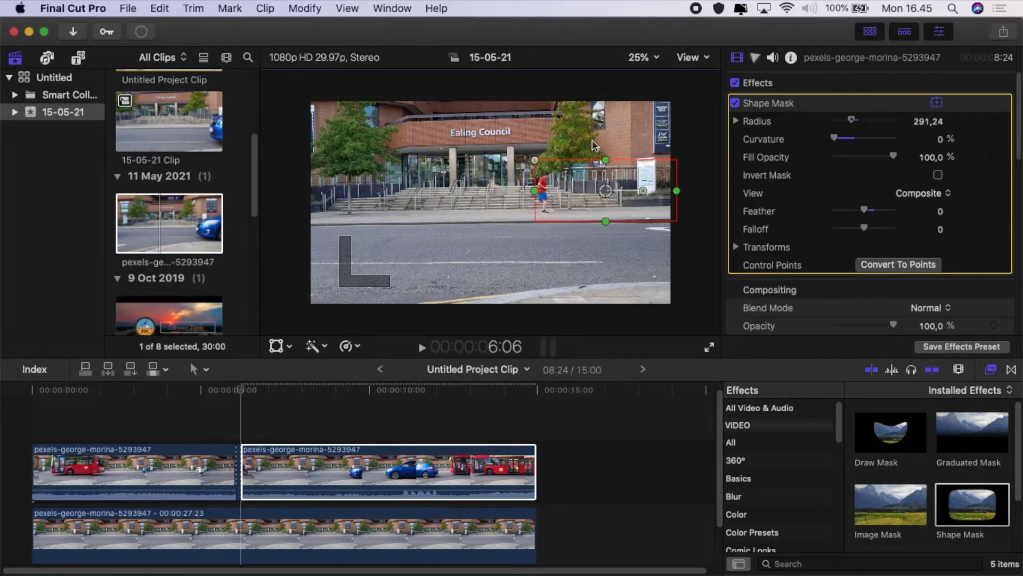
# Invert the Shape Mask on the segment after 00:06:06 and convert it to editable control points
pyautogui.click(638, 62)
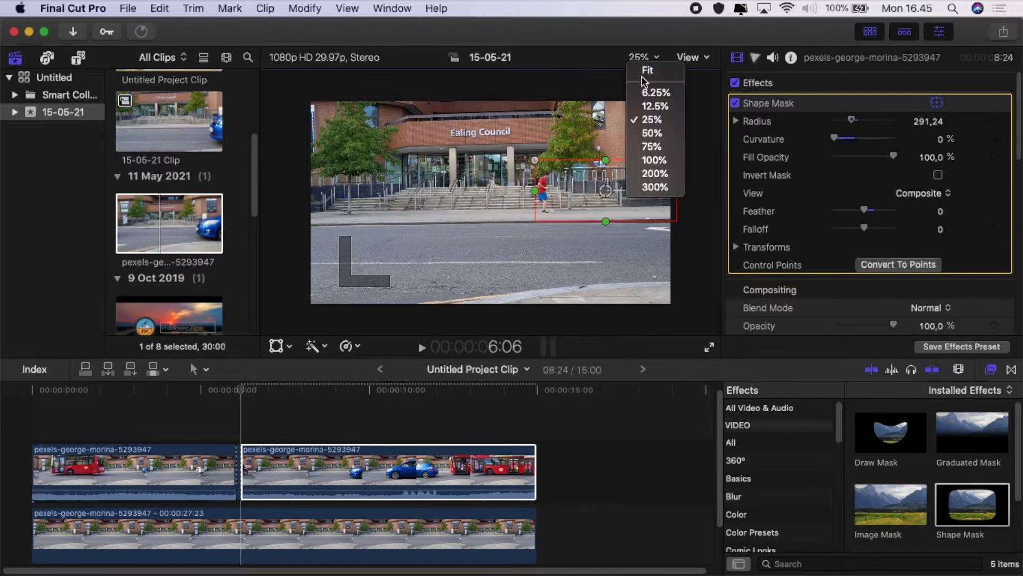
pyautogui.click(654, 149)
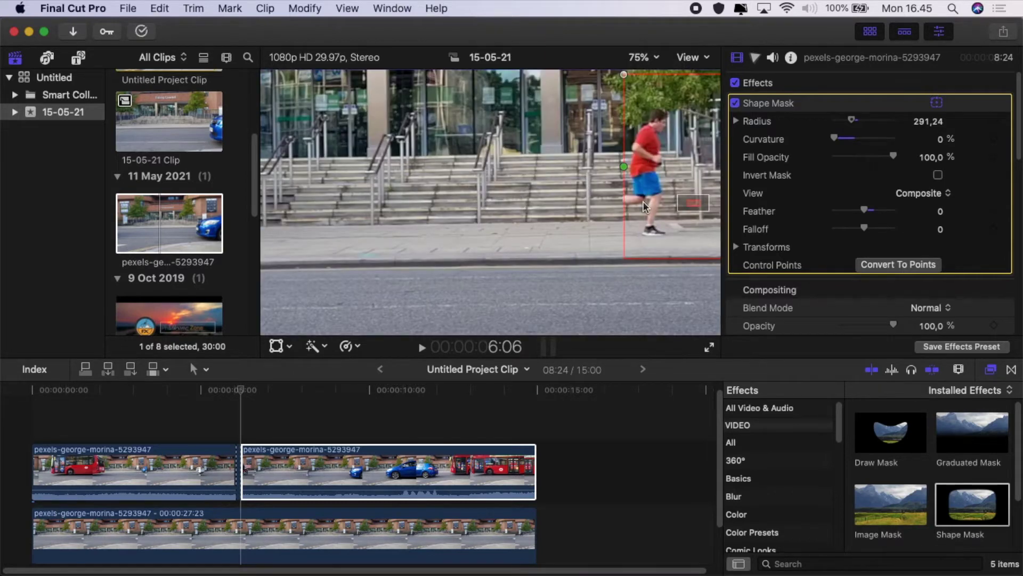
pyautogui.click(711, 360)
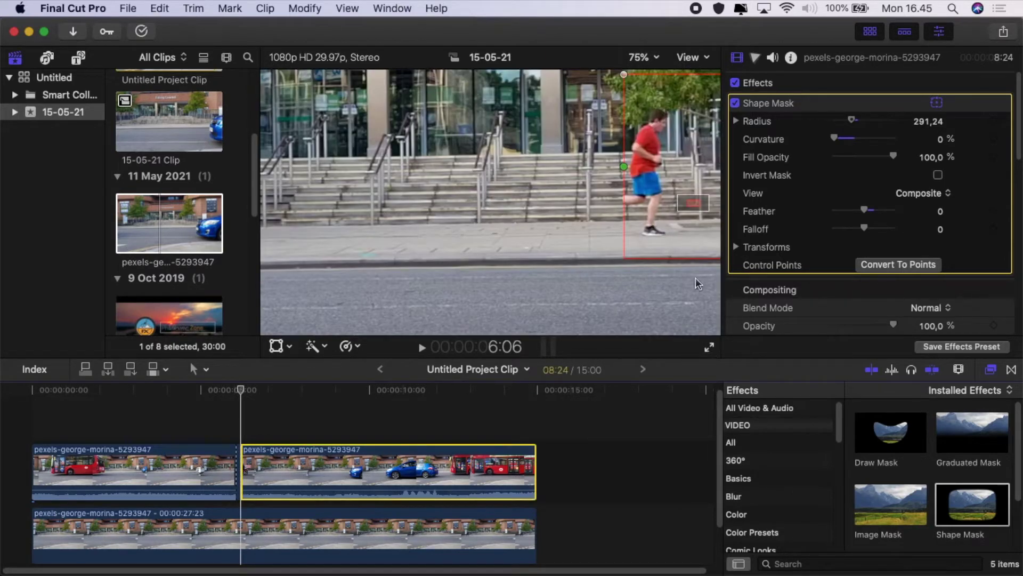
pyautogui.click(698, 203)
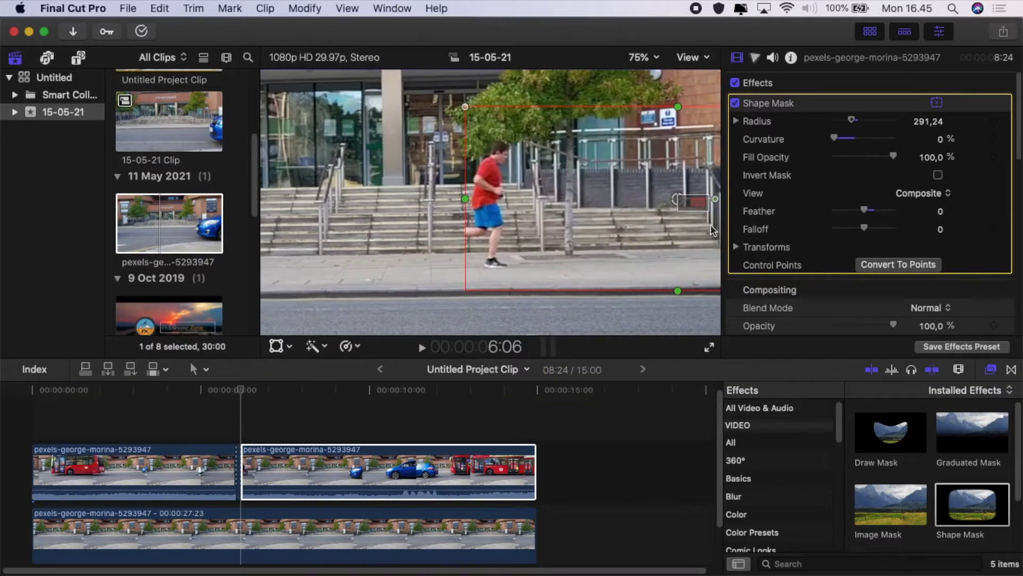
pyautogui.click(938, 175)
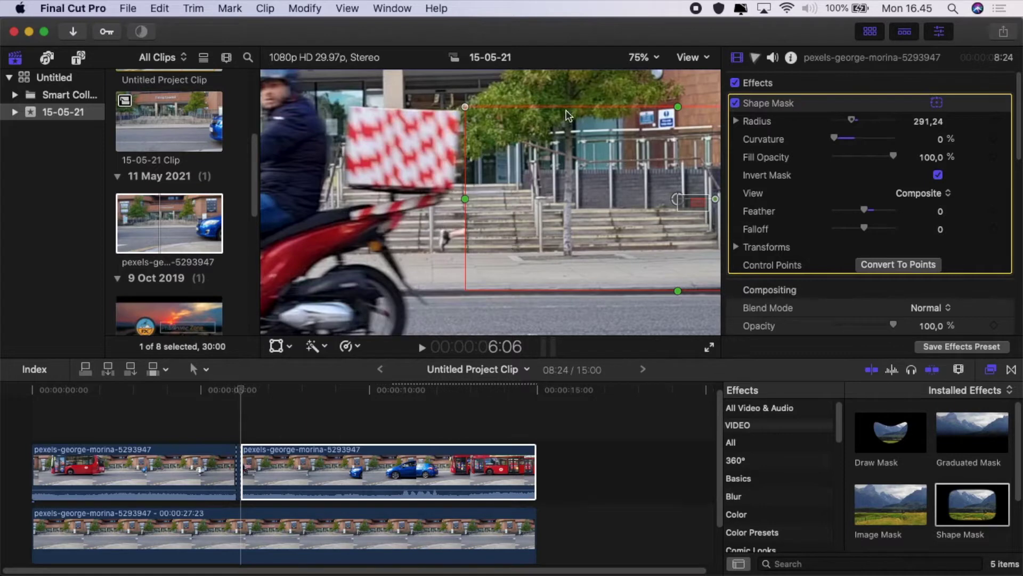
pyautogui.click(895, 266)
pyautogui.click(624, 145)
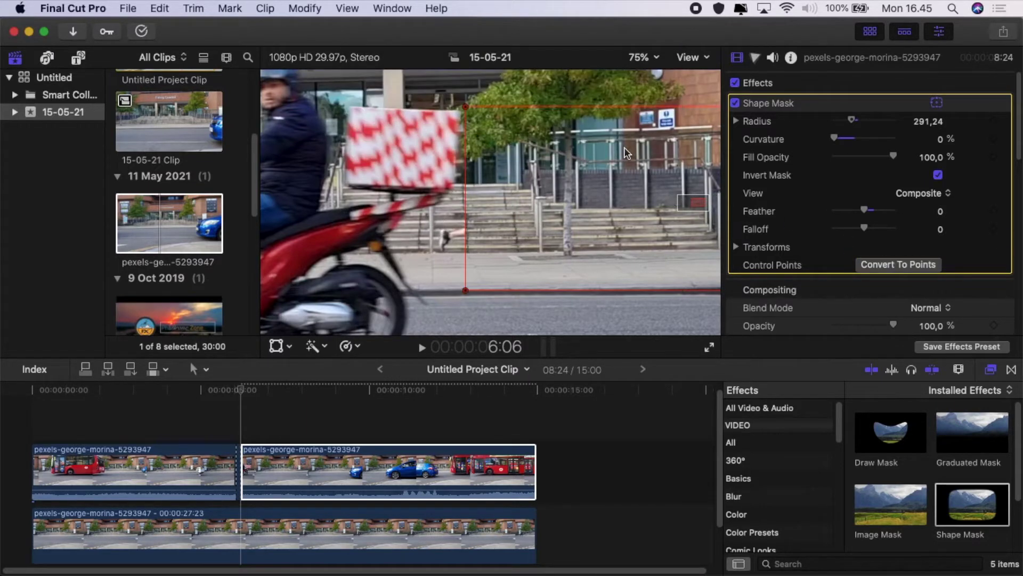
# Fit the mask's edge around the scooter's box and the runner's trailing foot using two added points, and keyframe the Control Points at 00:06:06
pyautogui.moveTo(464, 108); pyautogui.dragTo(463, 103)
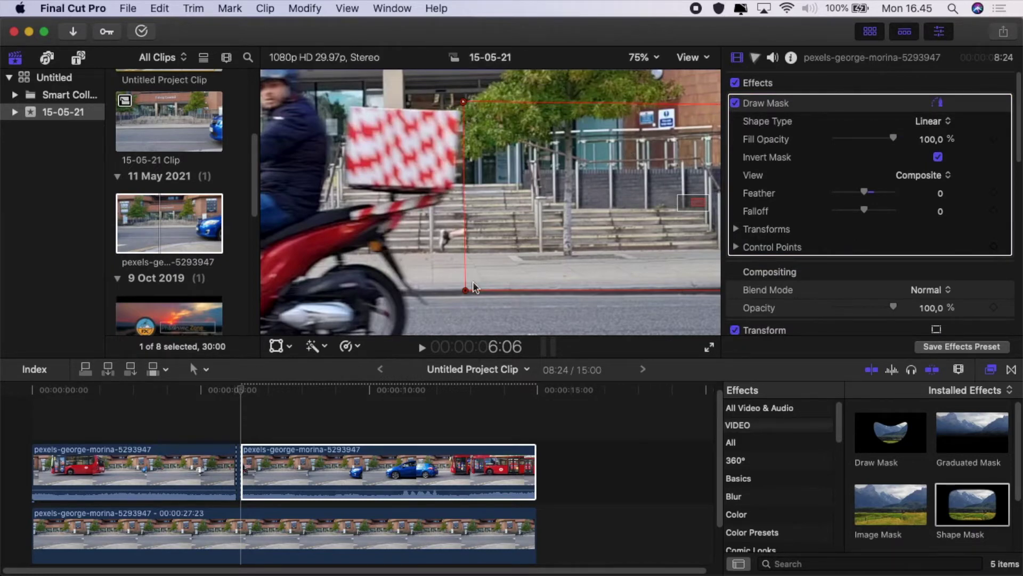
pyautogui.moveTo(466, 289); pyautogui.dragTo(448, 296)
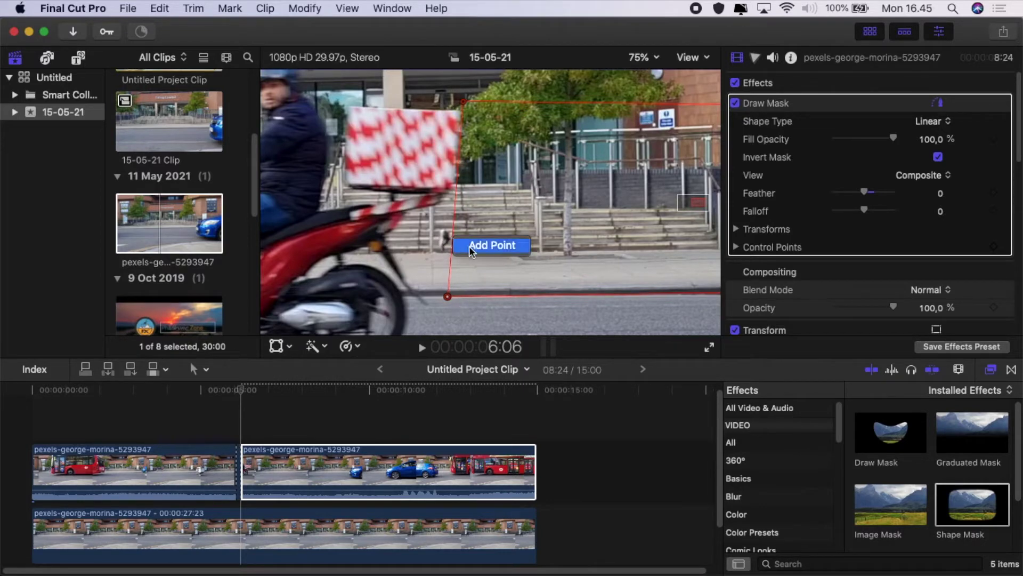
pyautogui.keyDown('alt'); pyautogui.click(452, 238); pyautogui.keyUp('alt')
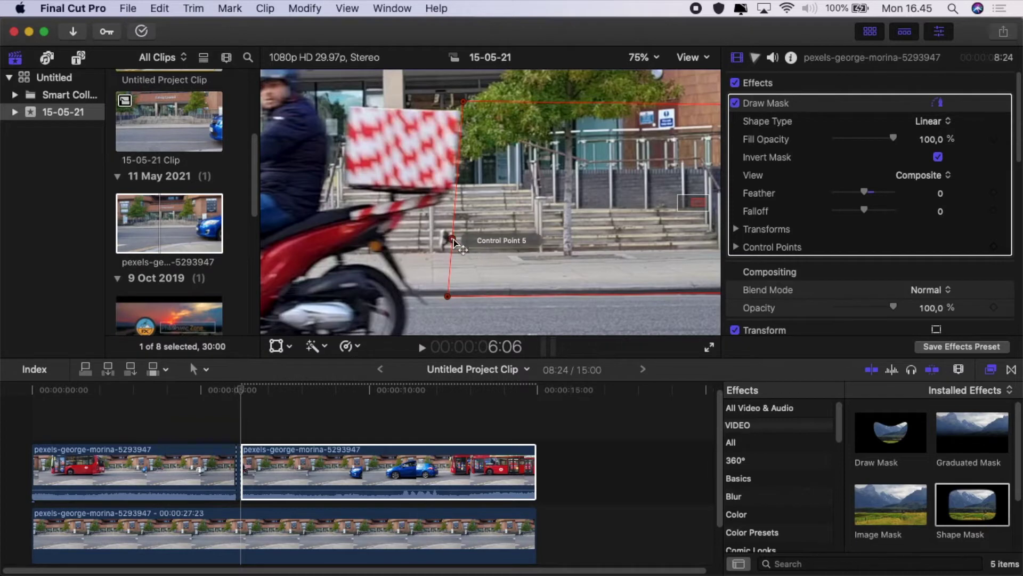
pyautogui.moveTo(452, 238); pyautogui.dragTo(432, 240)
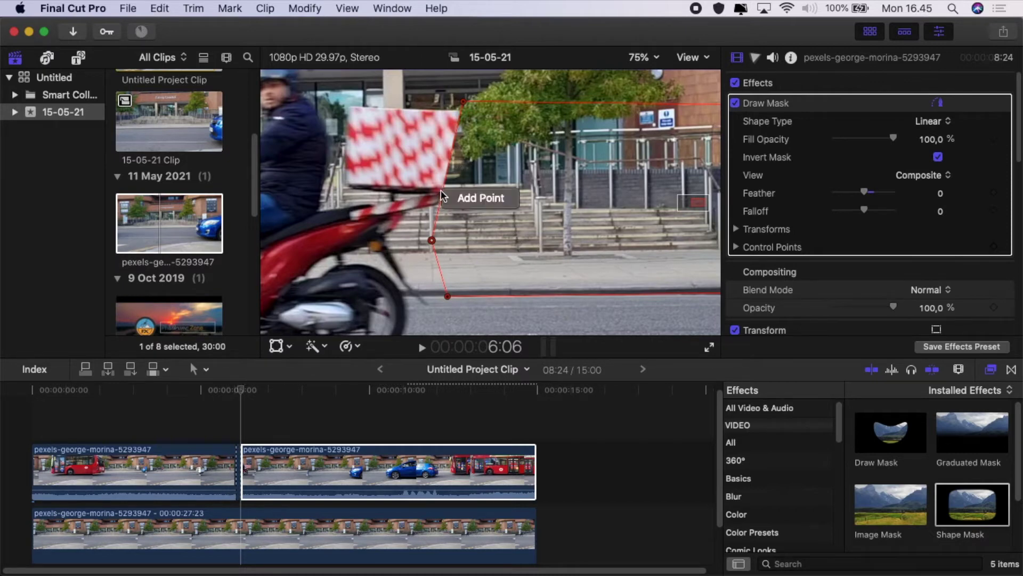
pyautogui.moveTo(444, 193); pyautogui.dragTo(455, 193)
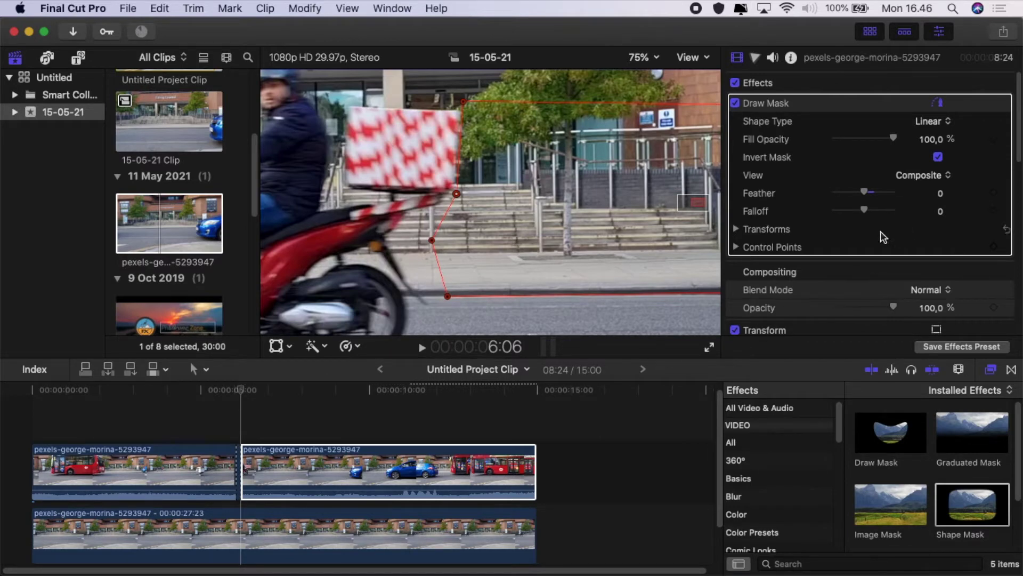
pyautogui.click(995, 248)
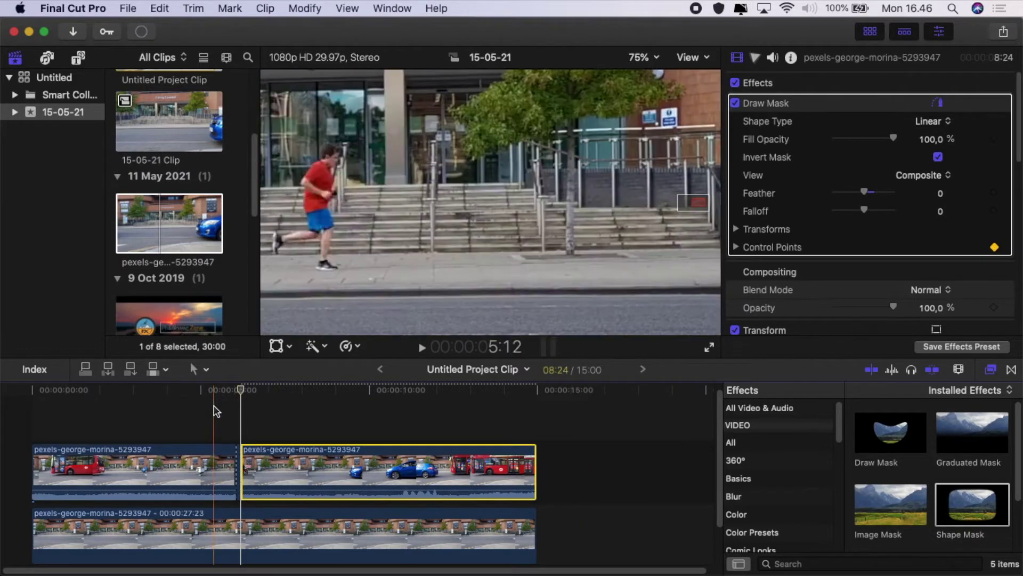
# Turn off the Draw Mask, find where the blue car starts entering the frame, and split the upper clip at 00:08:01
pyautogui.moveTo(242, 394); pyautogui.dragTo(344, 404)
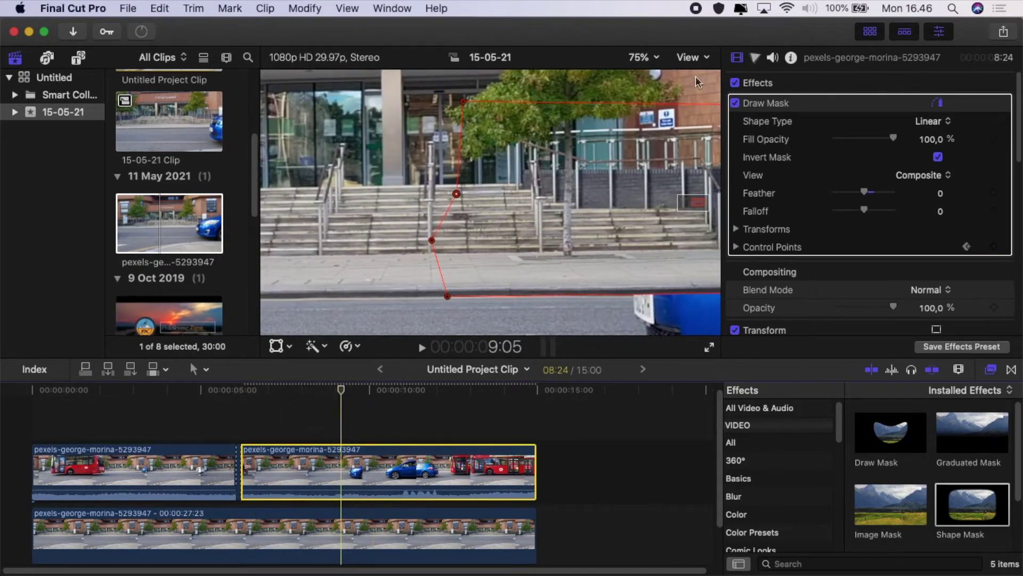
pyautogui.click(650, 57)
pyautogui.click(661, 121)
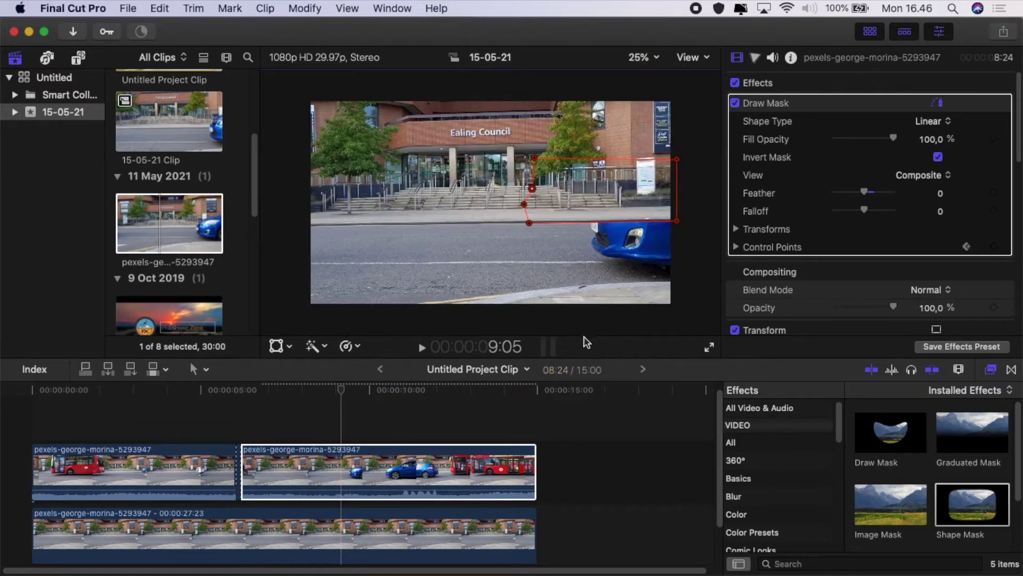
pyautogui.moveTo(341, 390); pyautogui.dragTo(319, 397)
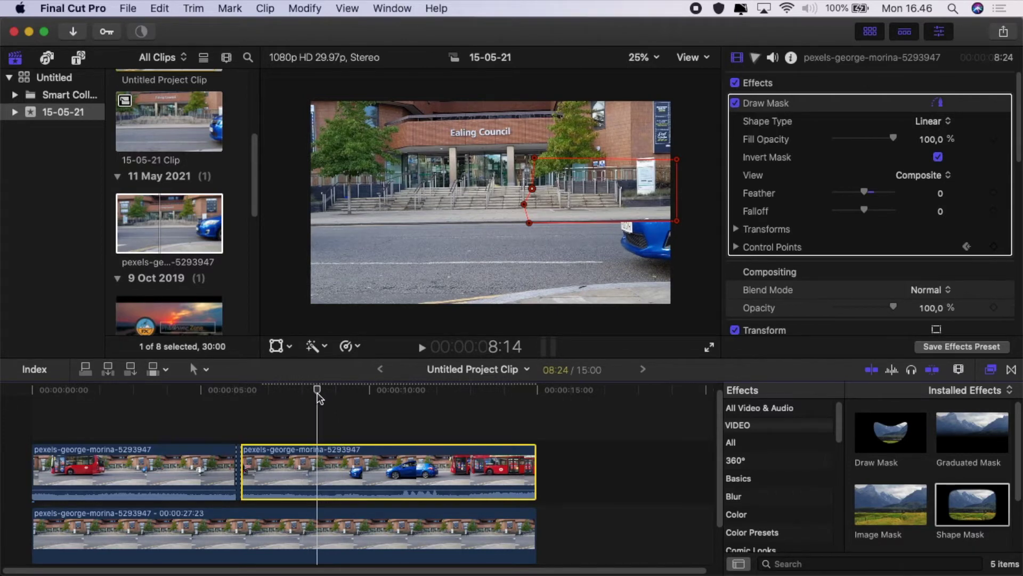
pyautogui.click(736, 103)
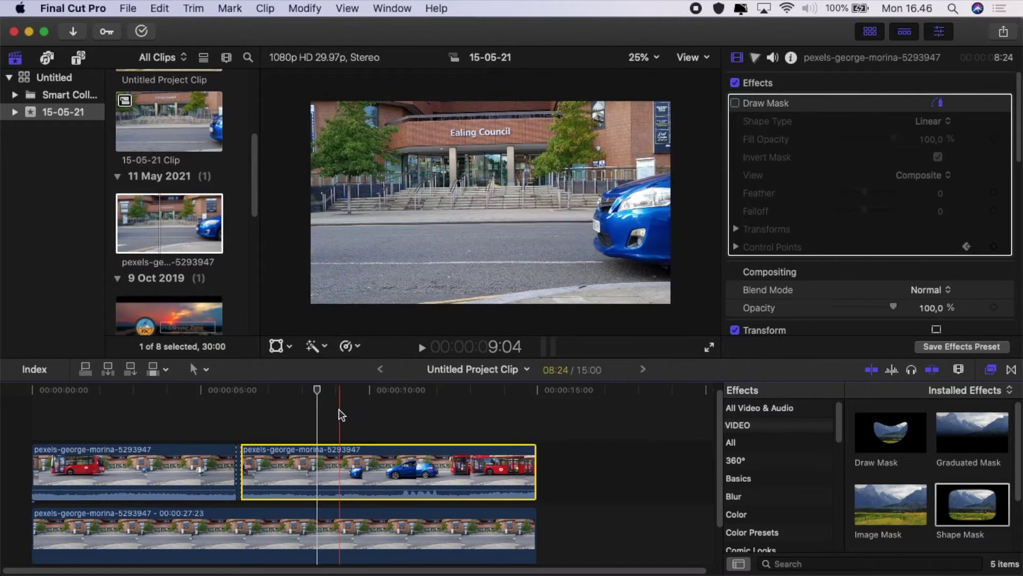
pyautogui.moveTo(320, 391); pyautogui.dragTo(303, 394)
pyautogui.click(305, 454)
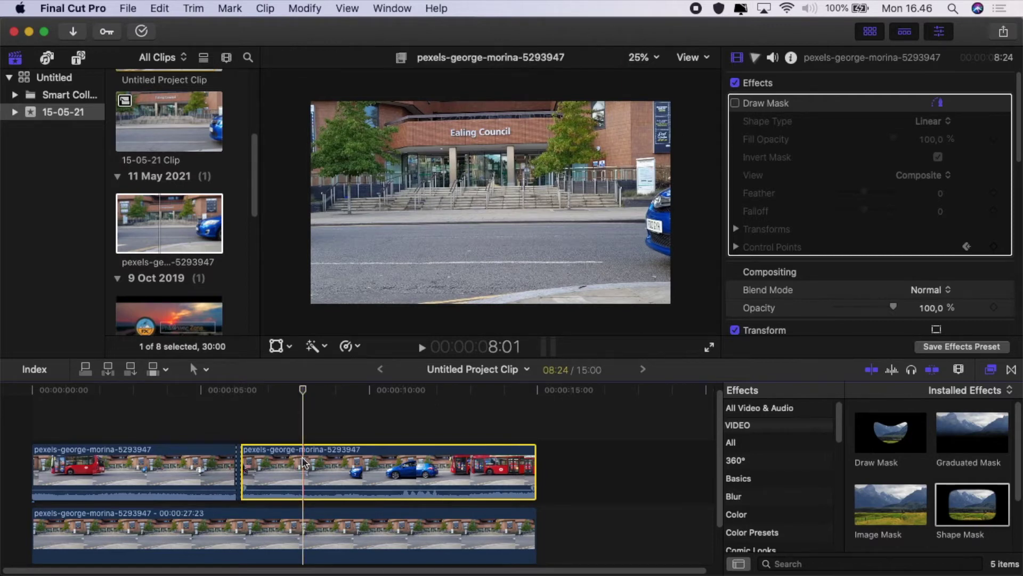
pyautogui.press('super+b')
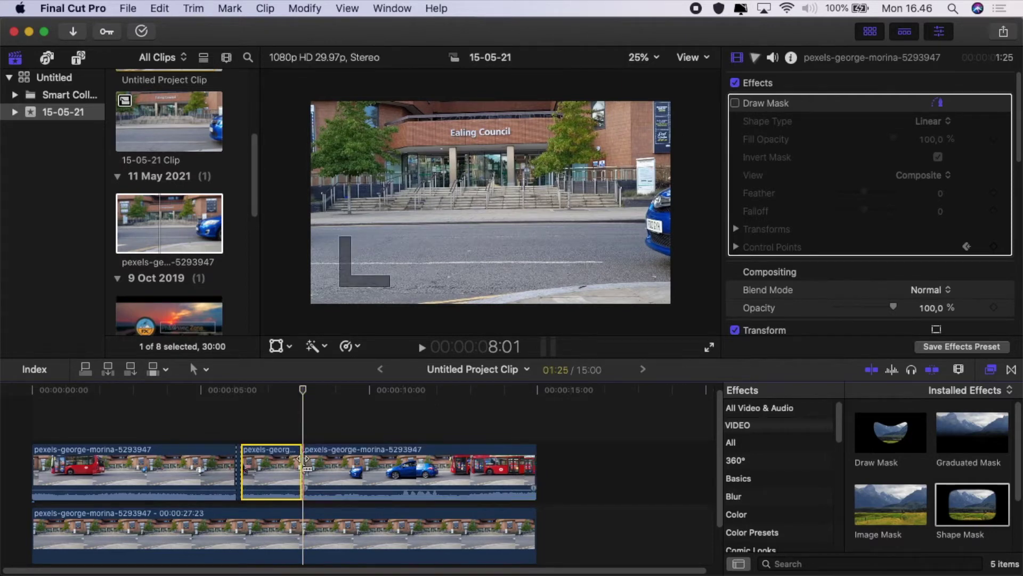
# Delete the Draw Mask from the upper clip segment after 00:08:01
pyautogui.click(355, 456)
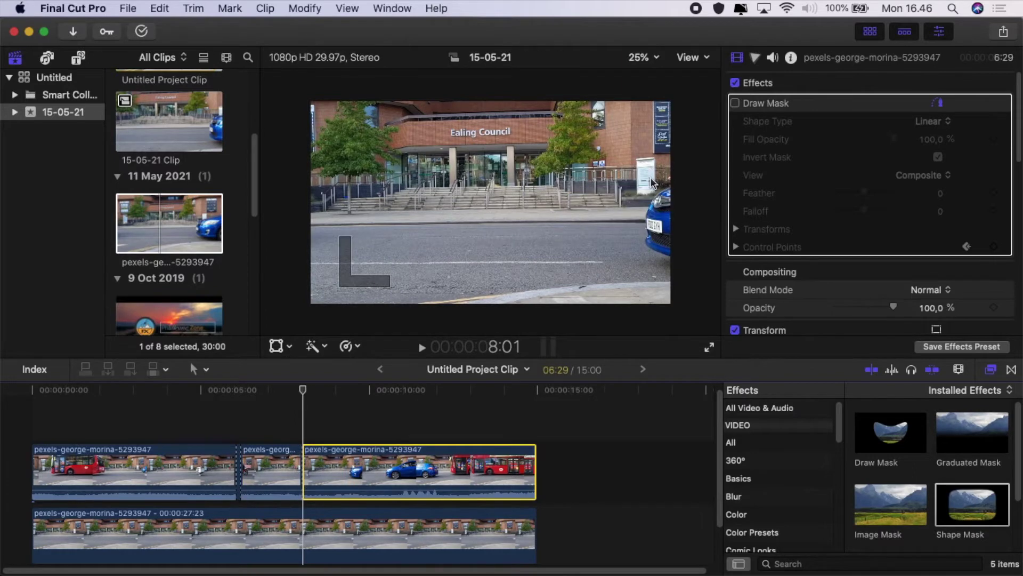
pyautogui.click(735, 103)
pyautogui.click(795, 106)
pyautogui.press('Delete')
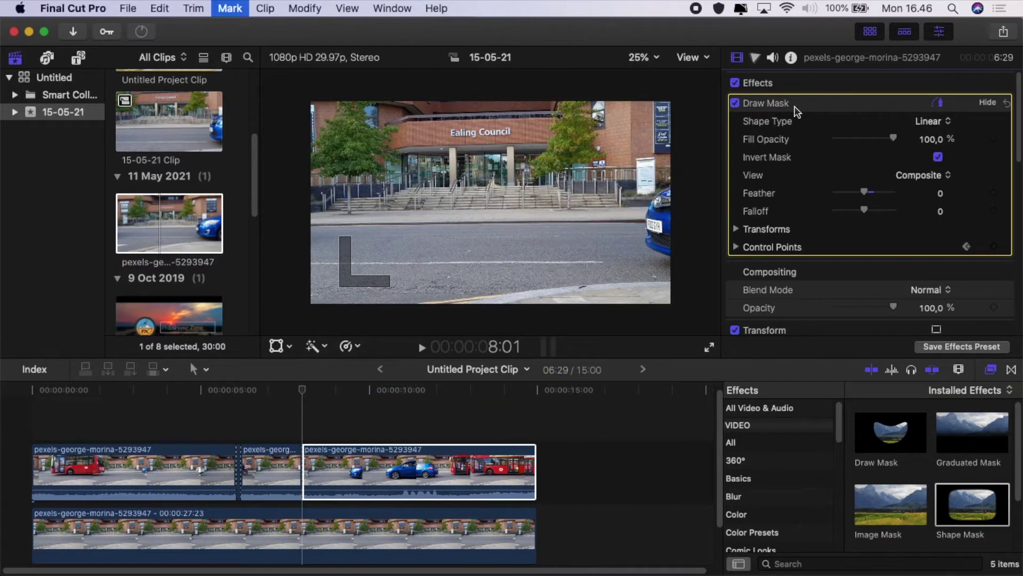
pyautogui.click(331, 469)
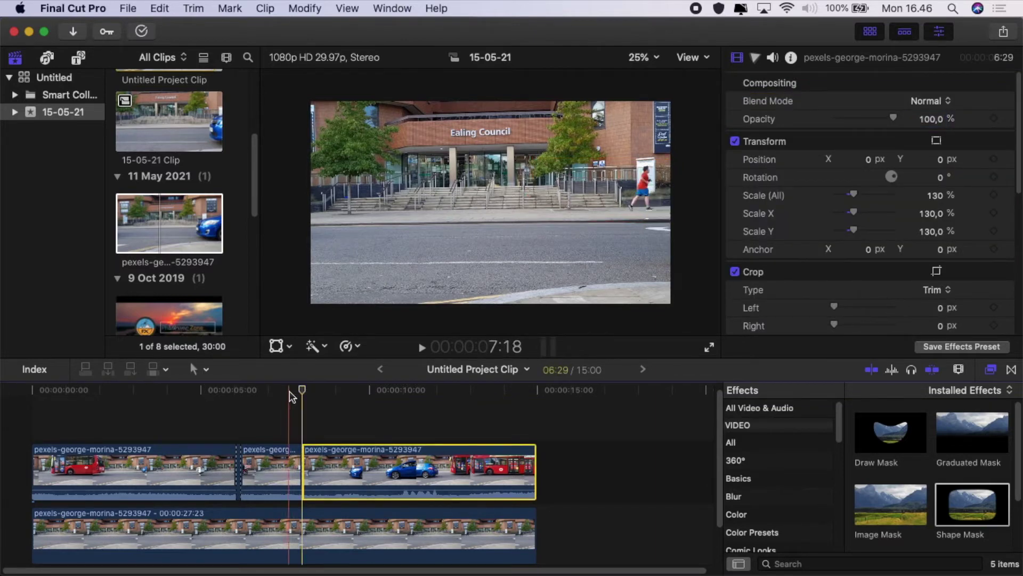
# Step back to 00:08:00 and turn the Draw Mask back on for the short middle segment
pyautogui.press('Left')
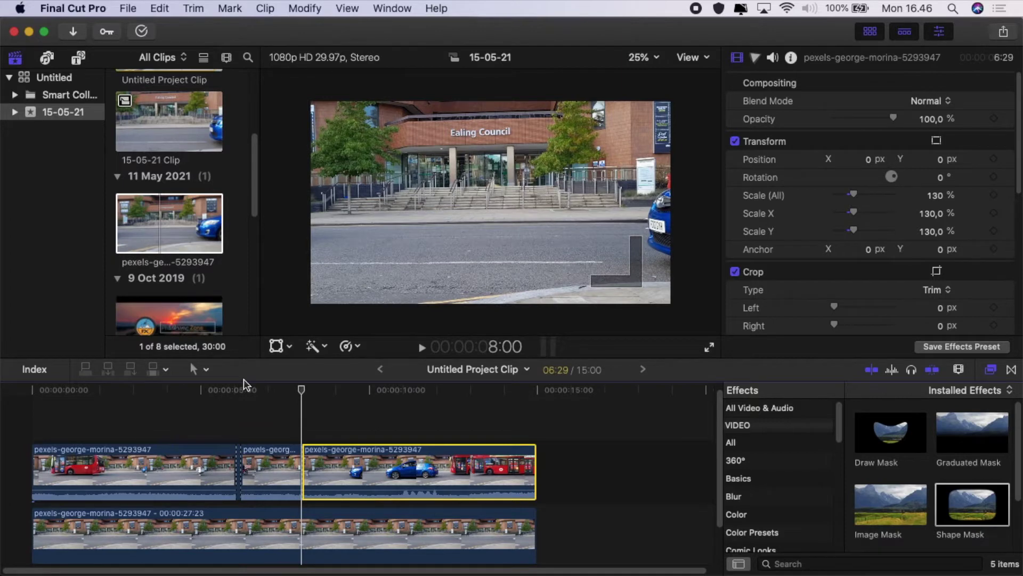
pyautogui.click(270, 463)
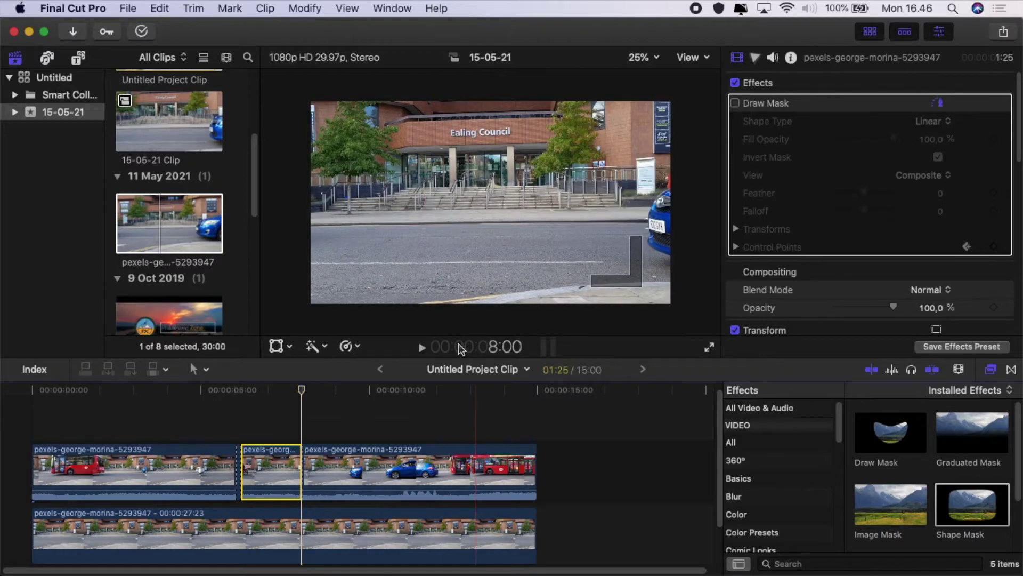
pyautogui.click(736, 103)
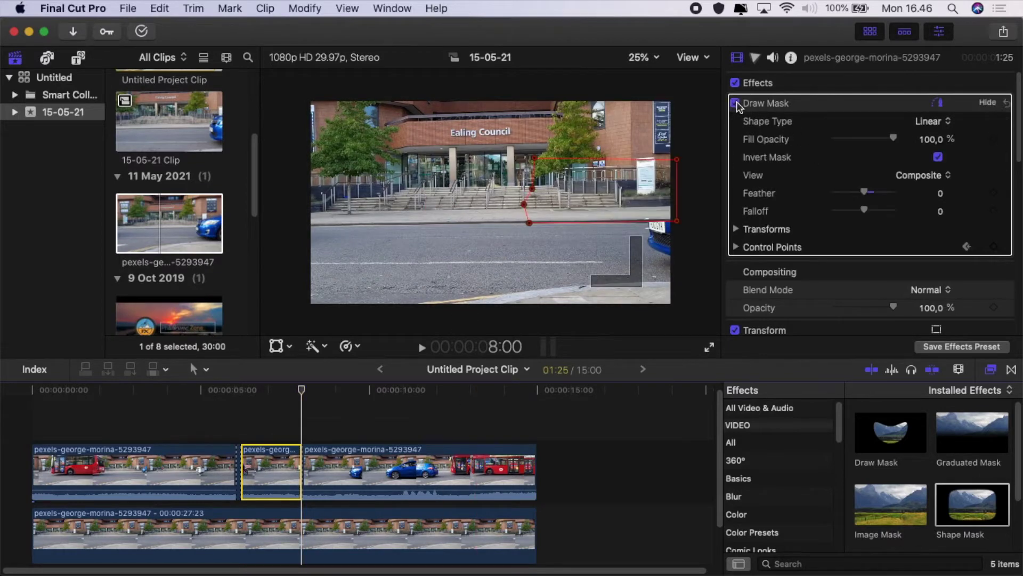
pyautogui.click(735, 103)
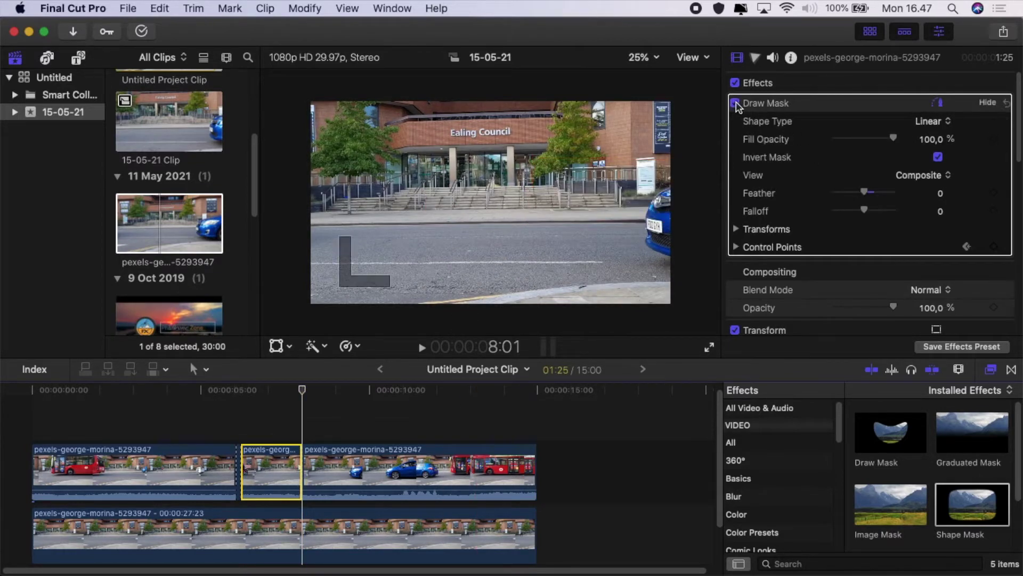
pyautogui.click(735, 102)
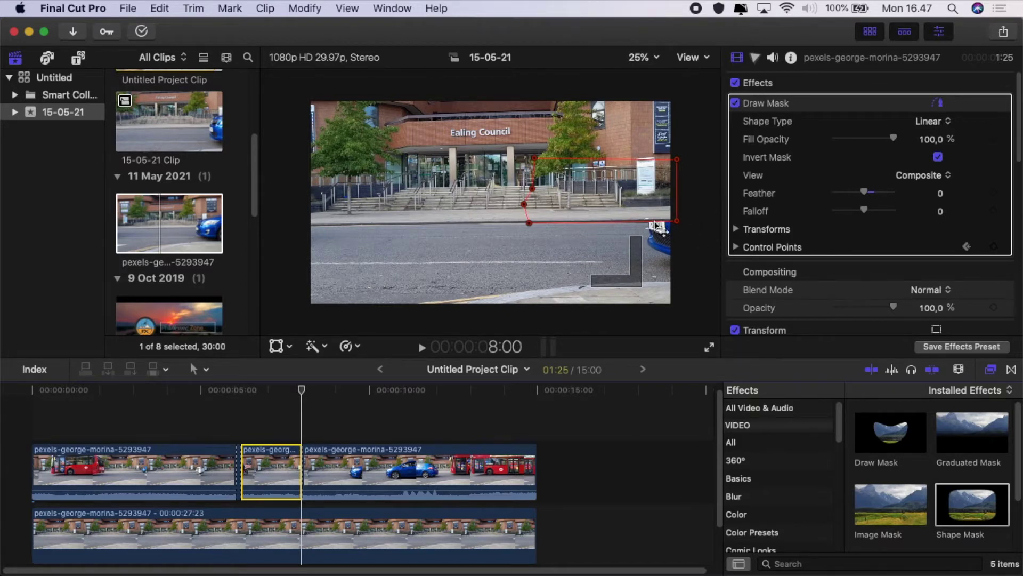
# Raise the mask's lower corner near the blue car and add points so the edge follows the car's front at 00:08:00
pyautogui.moveTo(677, 221); pyautogui.dragTo(677, 188)
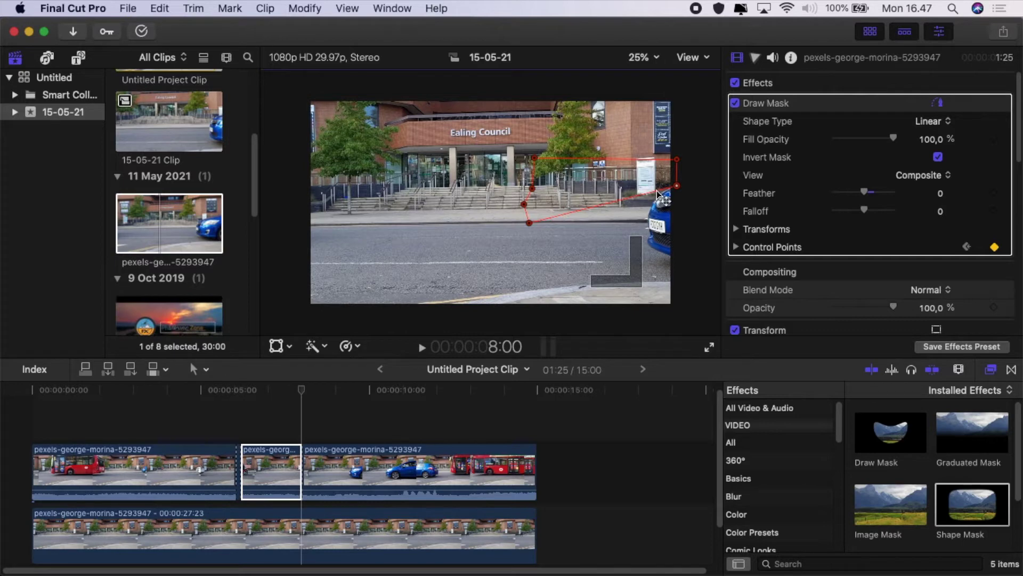
pyautogui.rightClick(664, 193)
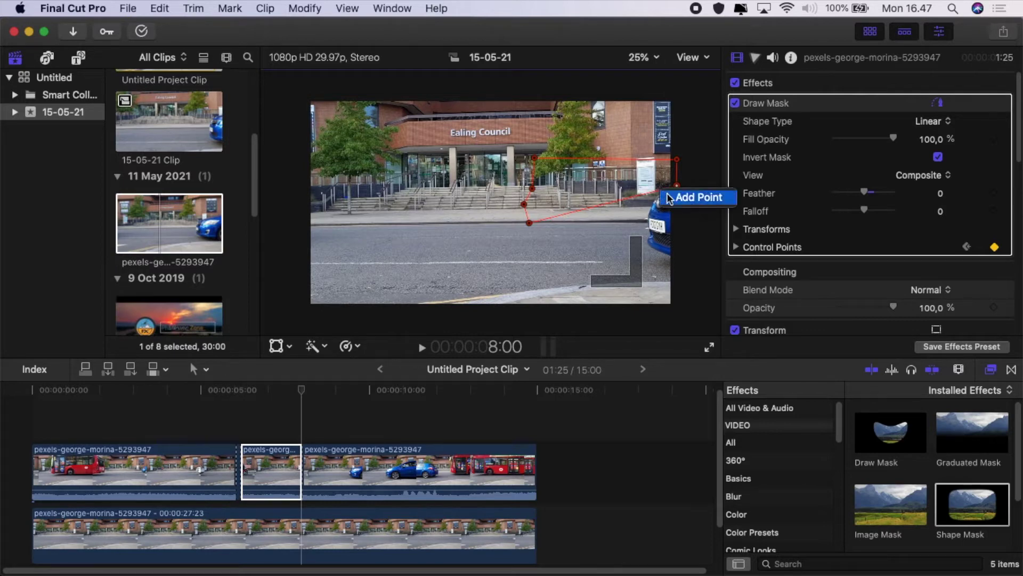
pyautogui.click(667, 199)
pyautogui.moveTo(663, 193); pyautogui.dragTo(661, 220)
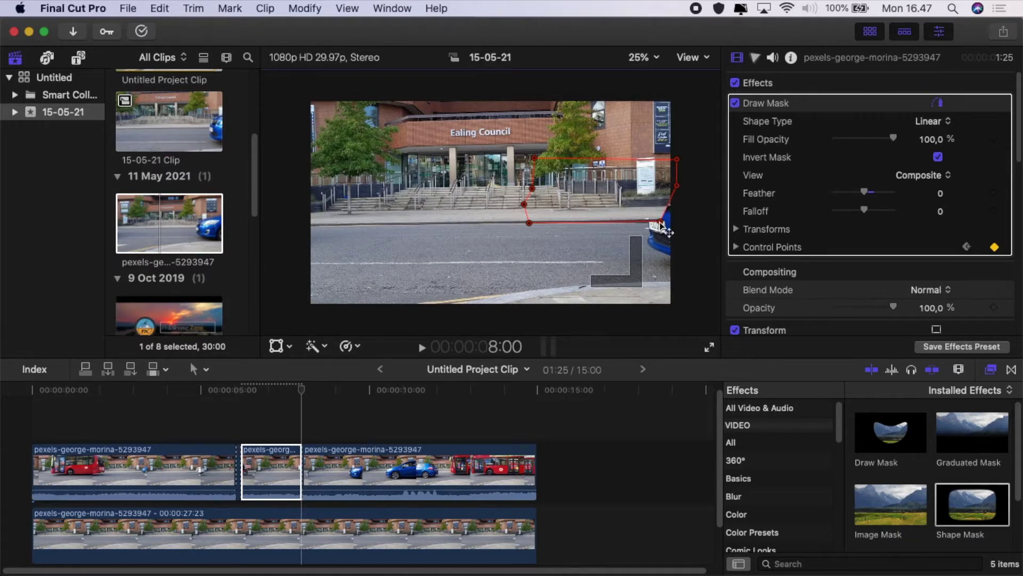
pyautogui.moveTo(661, 224); pyautogui.dragTo(659, 189)
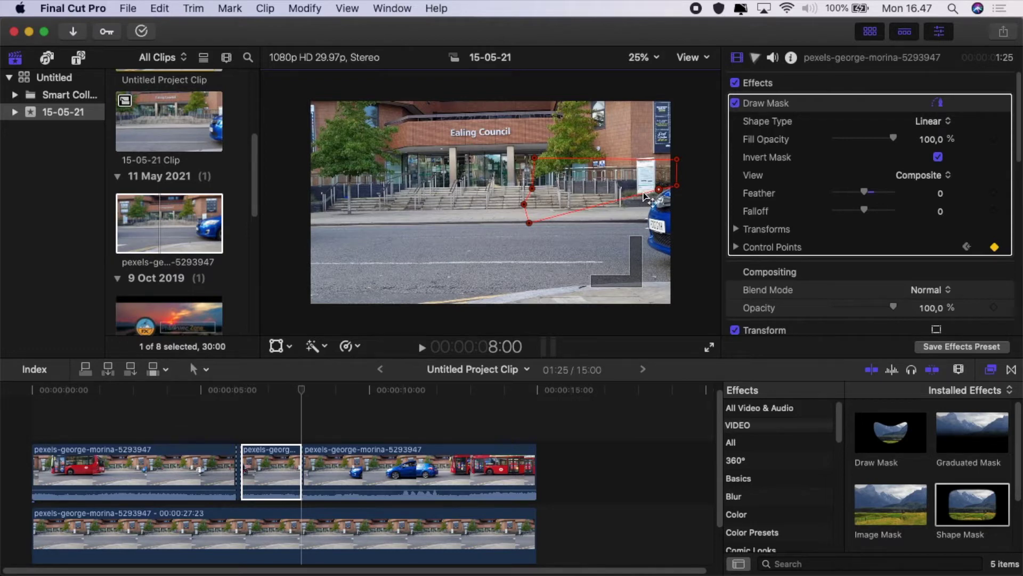
pyautogui.moveTo(643, 195); pyautogui.dragTo(648, 206)
pyautogui.keyDown('alt'); pyautogui.click(614, 209); pyautogui.keyUp('alt')
pyautogui.moveTo(615, 211); pyautogui.dragTo(641, 221)
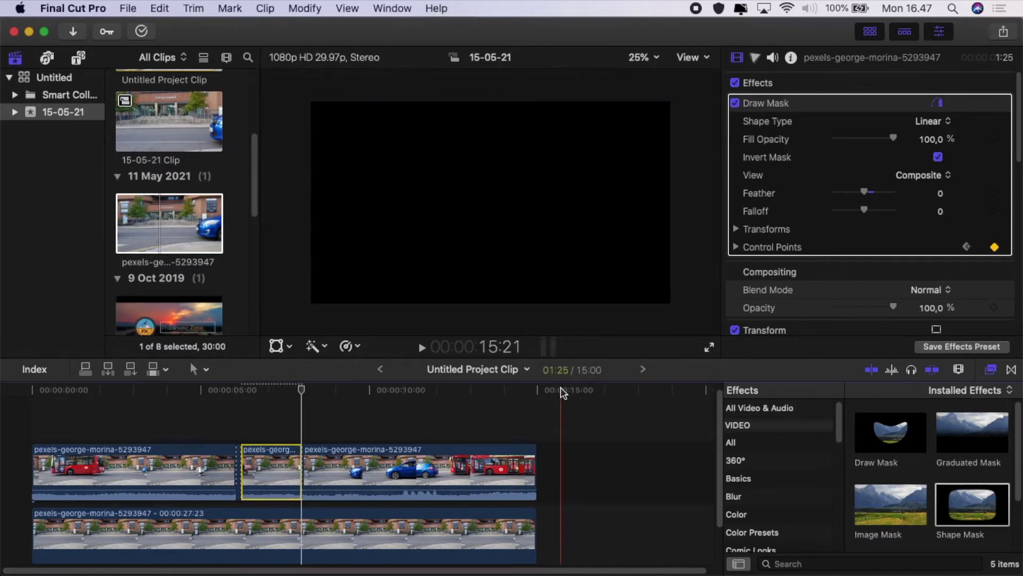
# Fine-tune the two mask points along the blue car's bonnet and headlight at 00:08:00 in a 75% view
pyautogui.click(643, 57)
pyautogui.click(655, 146)
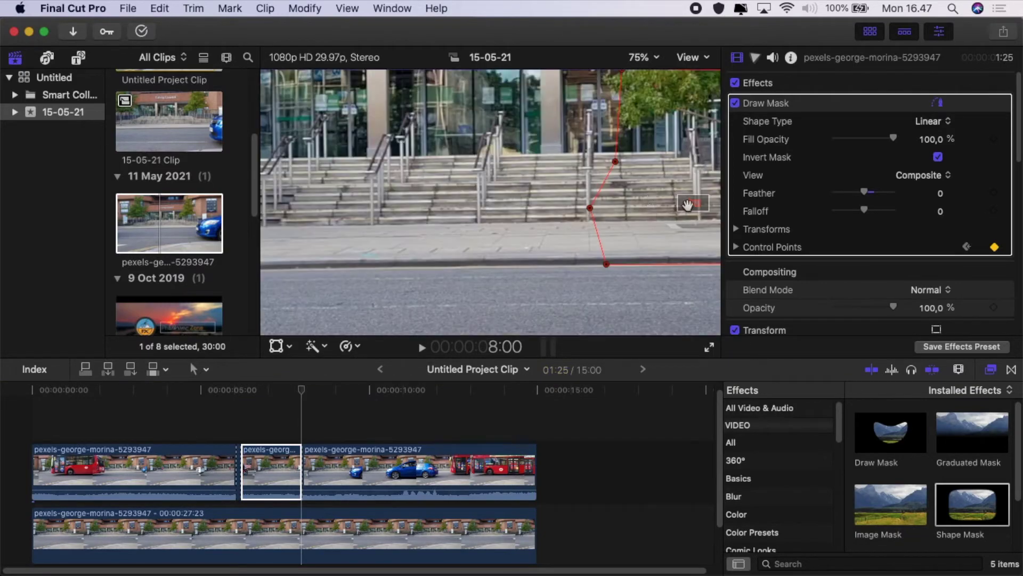
pyautogui.hscroll(5, 688, 194)
pyautogui.moveTo(686, 187); pyautogui.dragTo(703, 185)
pyautogui.moveTo(657, 229); pyautogui.dragTo(664, 229)
# Move the mask points along the blue car's bonnet and headlight to follow the car at 00:07:29 and 00:07:28
pyautogui.press('Left')
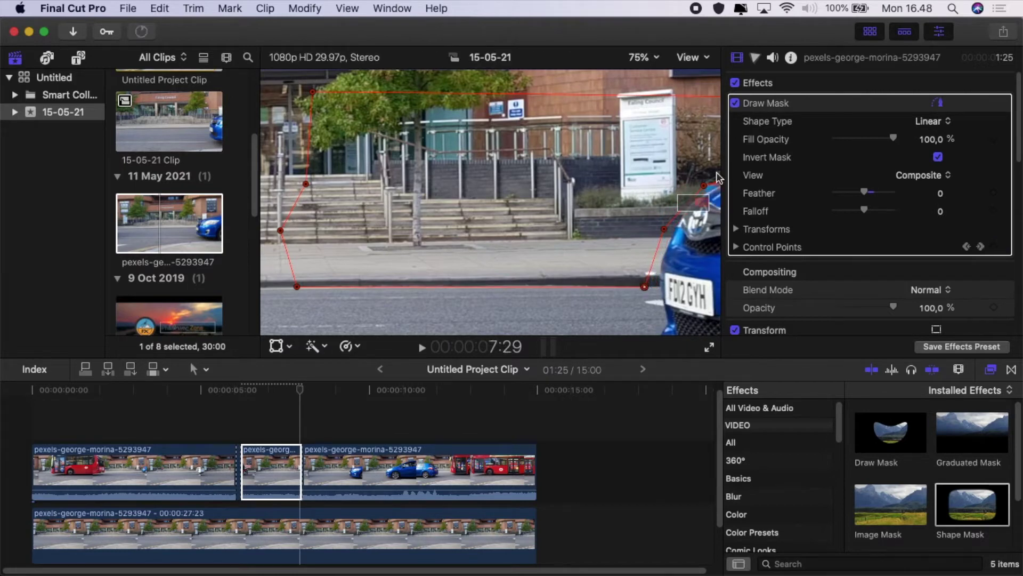
pyautogui.moveTo(705, 187); pyautogui.dragTo(708, 191)
pyautogui.moveTo(664, 229); pyautogui.dragTo(678, 217)
pyautogui.press('Left')
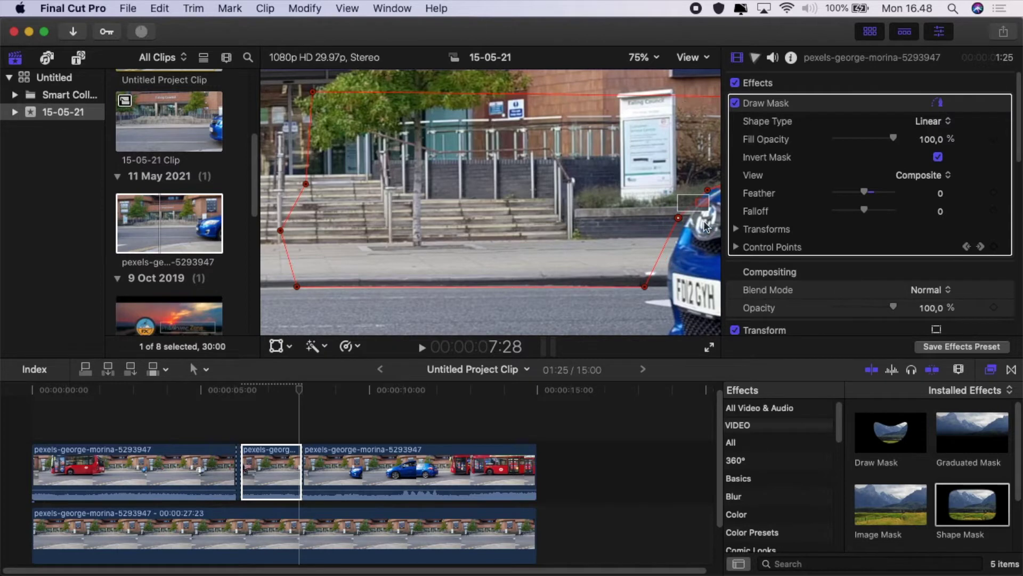
pyautogui.hscroll(3, 687, 266)
pyautogui.click(678, 263)
# Pull the mask's lower corner and bonnet point beside the blue car against its front edge at 00:07:27
pyautogui.press('Left')
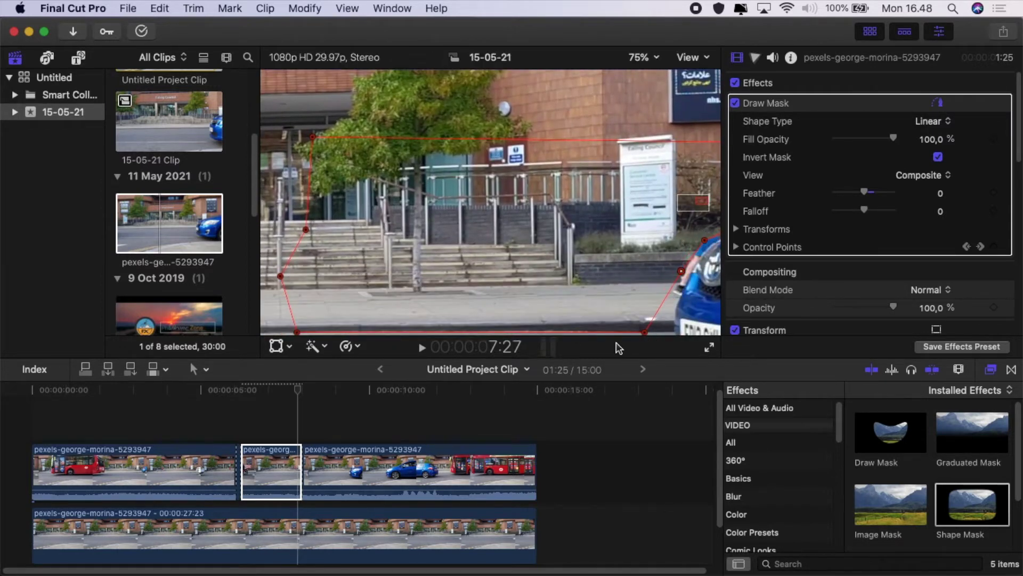
pyautogui.moveTo(647, 330); pyautogui.dragTo(650, 331)
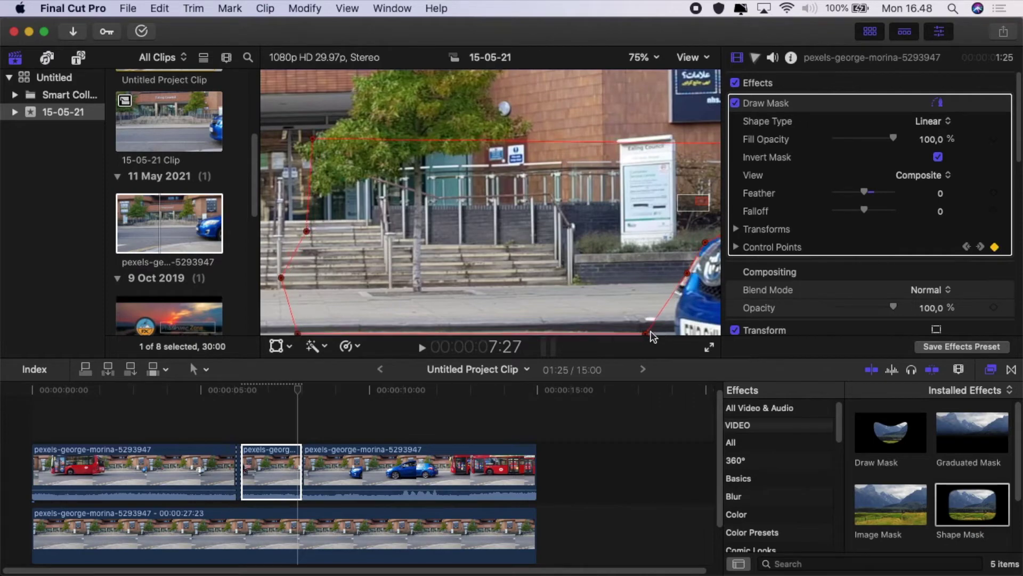
pyautogui.click(154, 8)
pyautogui.moveTo(648, 332); pyautogui.dragTo(668, 323)
pyautogui.moveTo(706, 243); pyautogui.dragTo(693, 278)
# Raise the mask's lower corner toward the car at 00:07:26 and adjust the bonnet point one frame earlier
pyautogui.press('Left')
pyautogui.moveTo(668, 323); pyautogui.dragTo(686, 308)
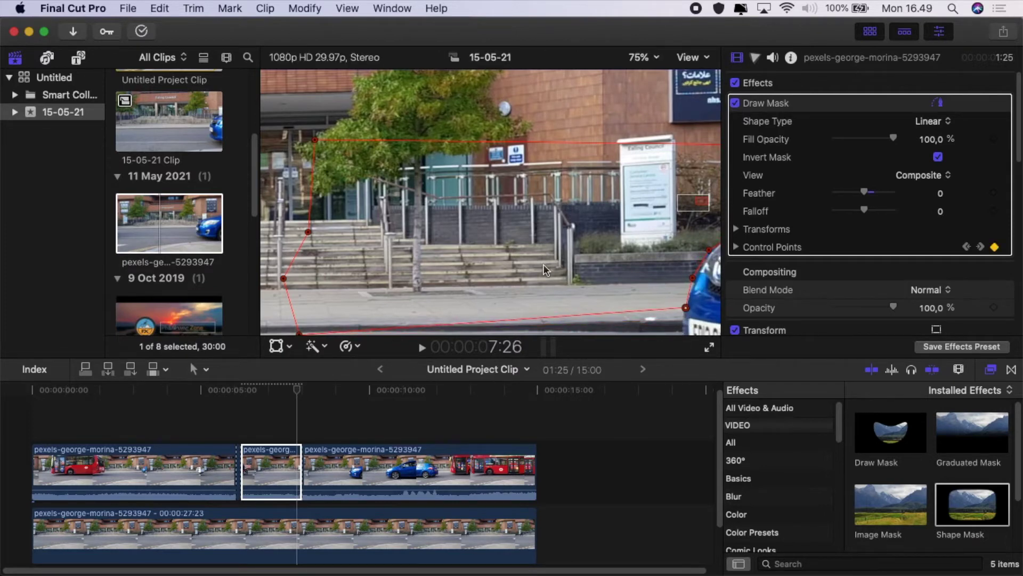
pyautogui.press('Left')
pyautogui.moveTo(711, 253); pyautogui.dragTo(689, 313)
# Play back the stretch around the middle segment with the whole frame fitted in the viewer to review the masking
pyautogui.press('j')
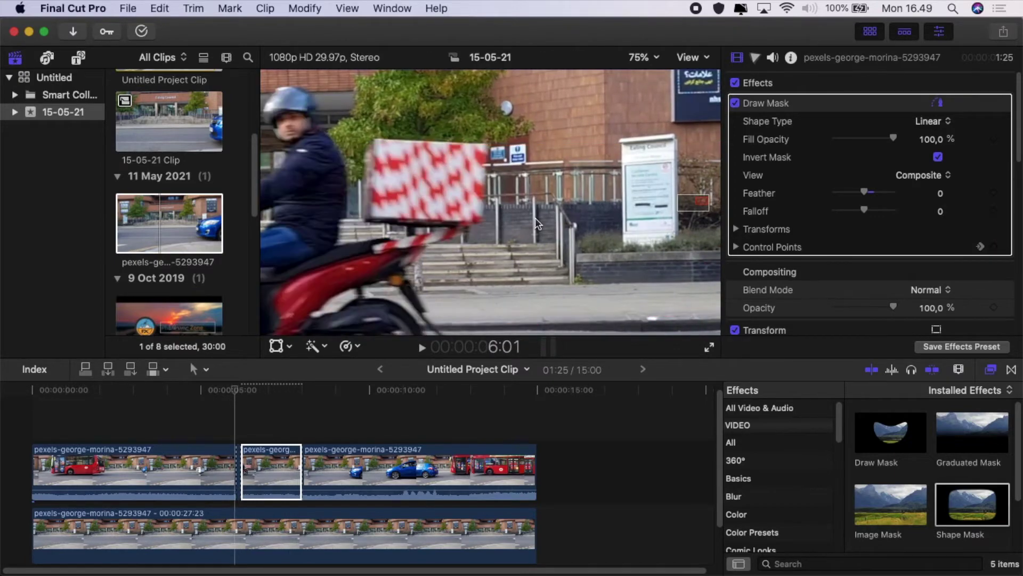
pyautogui.click(422, 347)
pyautogui.click(423, 348)
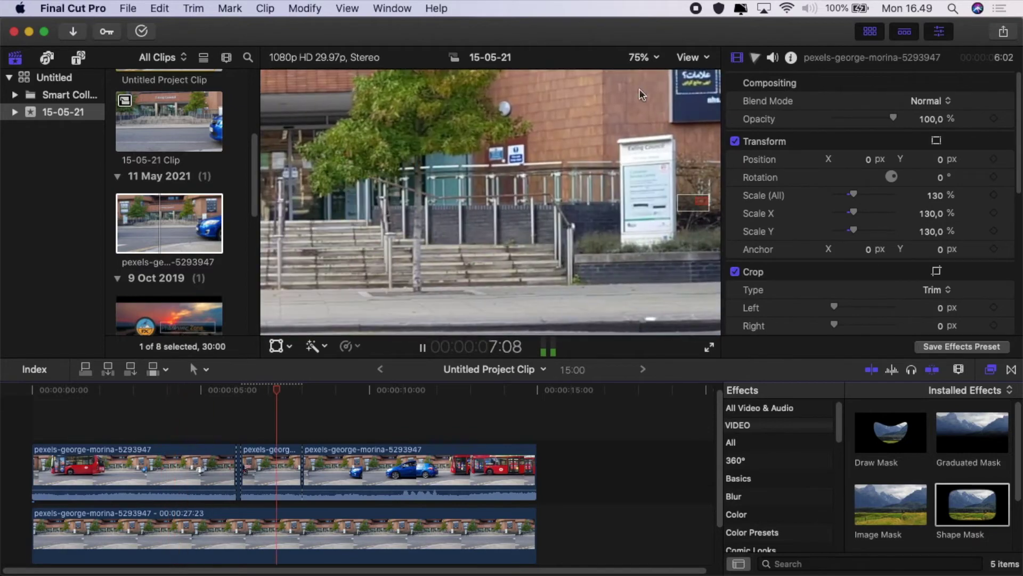
pyautogui.hotkey('shift', 'z')
pyautogui.click(210, 429)
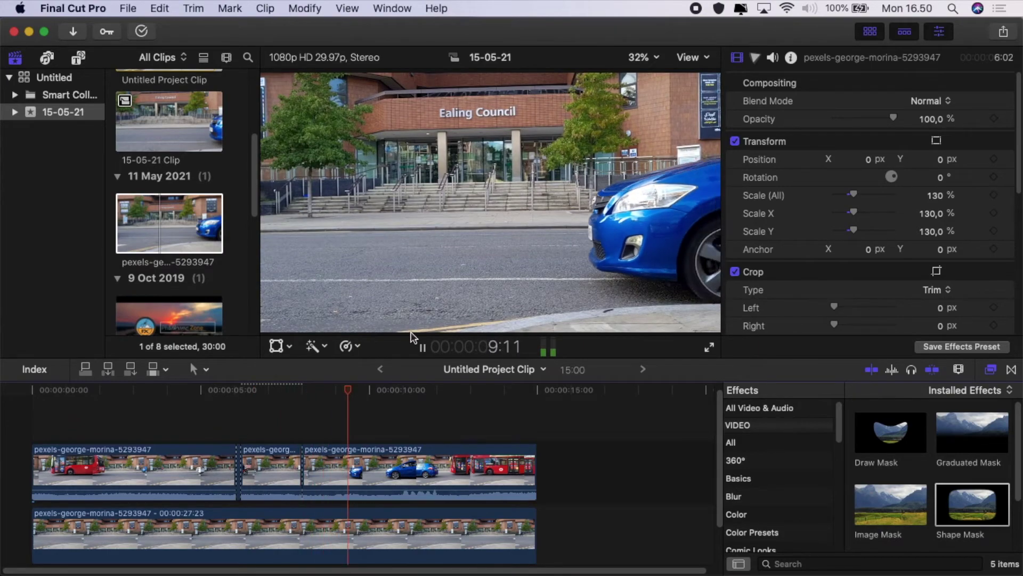
pyautogui.click(382, 390)
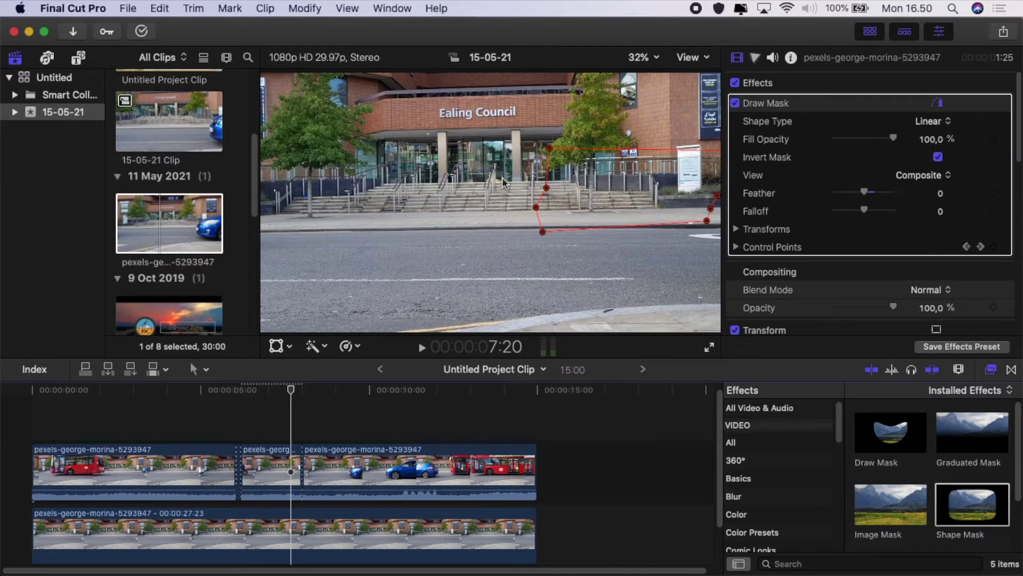
# Refine the mask point beside the blue car's headlight at 00:07:28 in a 75% view and advance to check it
pyautogui.press('Right')
pyautogui.press('Right')
pyautogui.press('Right')
pyautogui.press('Right')
pyautogui.press('Right')
pyautogui.press('Right')
pyautogui.press('Right')
pyautogui.press('Right')
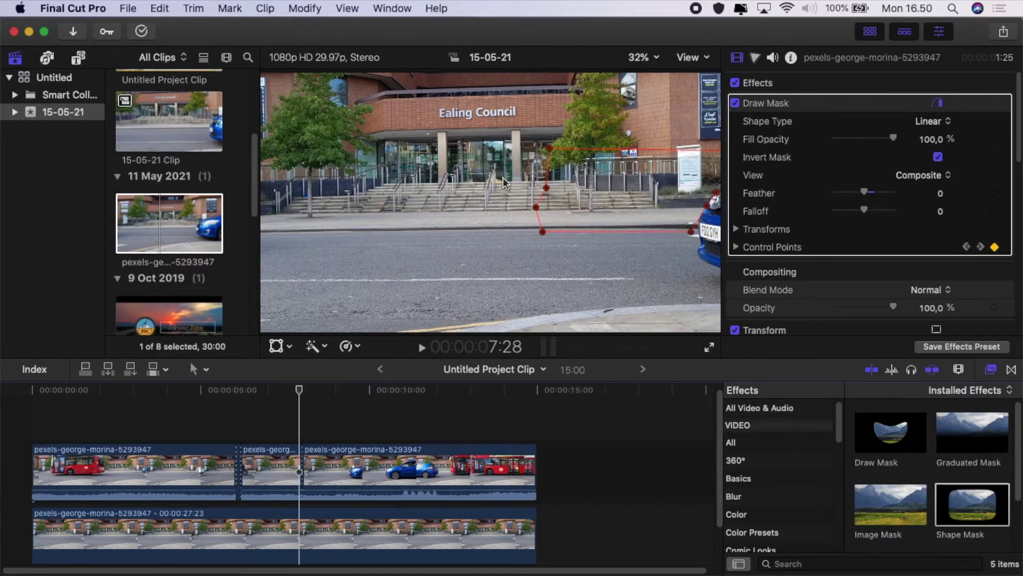
pyautogui.click(656, 58)
pyautogui.click(653, 146)
pyautogui.scroll(-3, 719, 201)
pyautogui.hscroll(3, 719, 202)
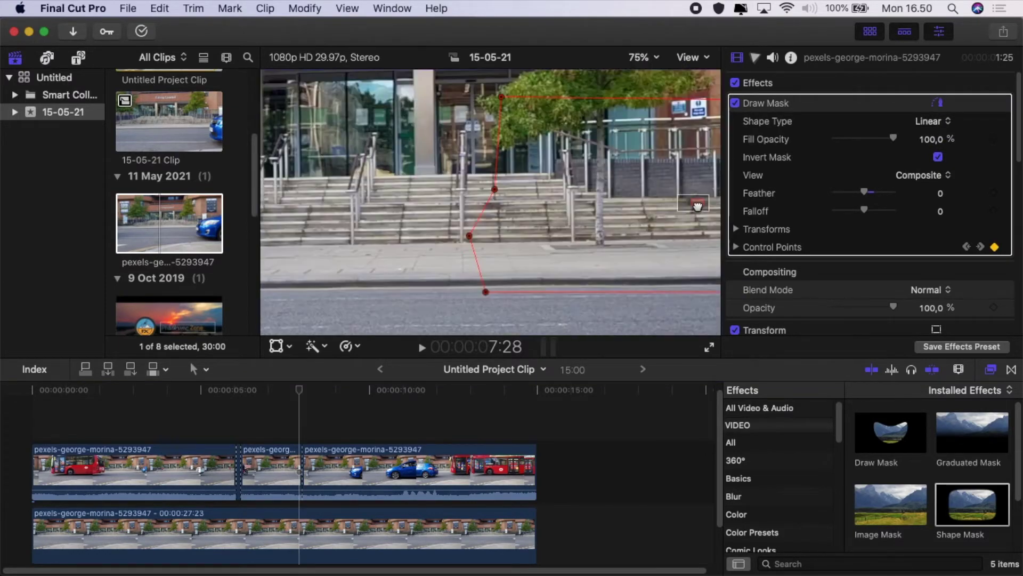
pyautogui.scroll(-3, 719, 201)
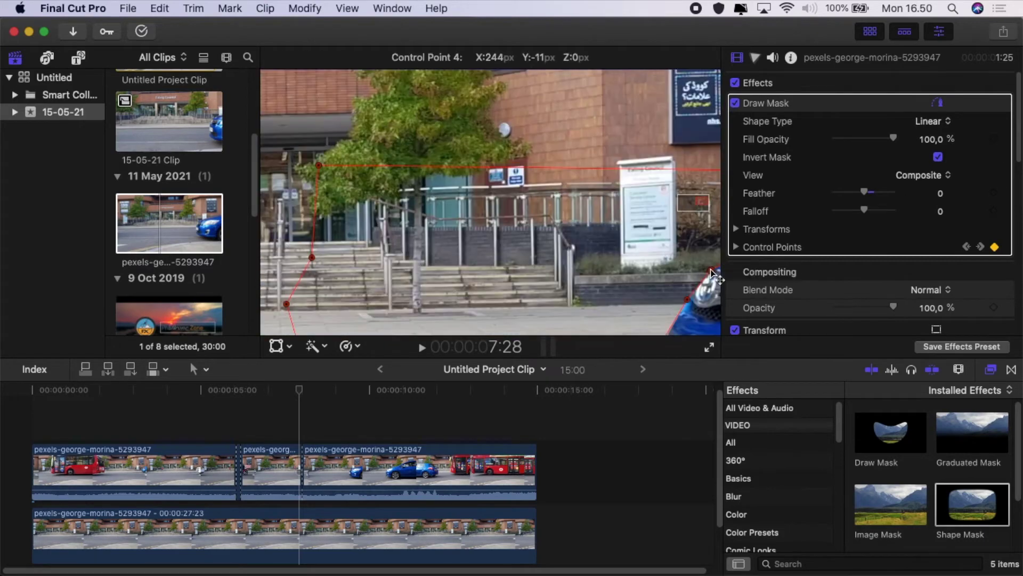
pyautogui.moveTo(688, 298)
pyautogui.mouseDown()
pyautogui.moveTo(679, 293)
pyautogui.moveTo(703, 259)
pyautogui.moveTo(674, 290)
pyautogui.mouseUp()
pyautogui.press('Right')
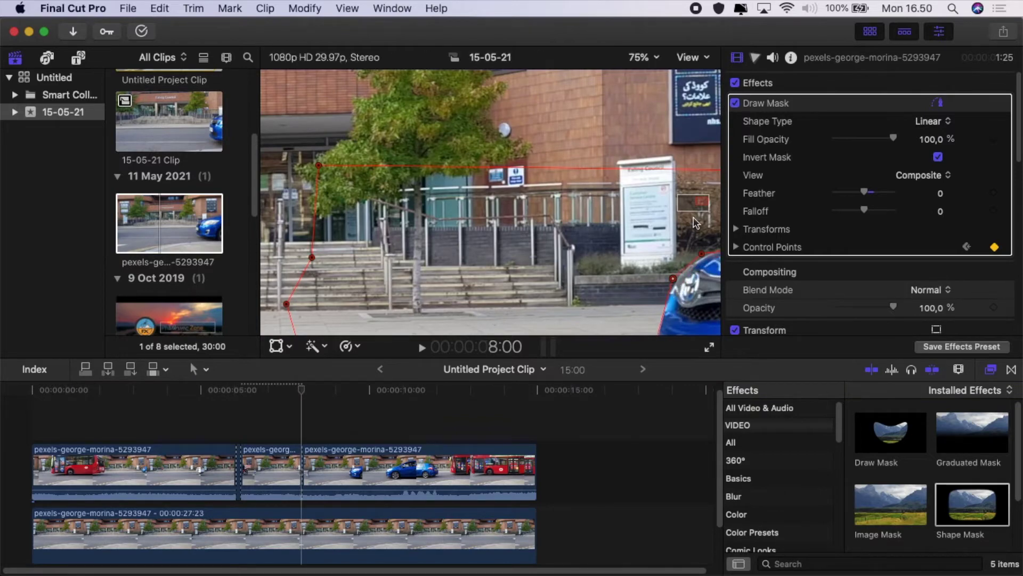
# Step back frame by frame to 00:07:17 to check the mask edge beside the entering blue car
pyautogui.scroll(-4, 701, 210)
pyautogui.scroll(-3, 701, 210)
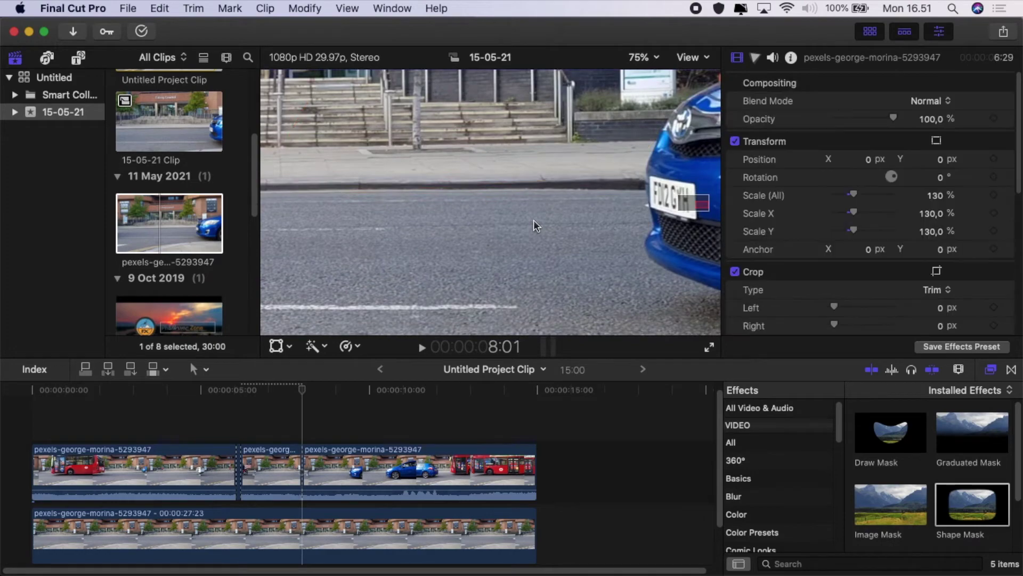
pyautogui.press('Left')
pyautogui.press('Left')
pyautogui.press('Left')
pyautogui.press('Left')
pyautogui.press('Left')
pyautogui.press('Left')
pyautogui.press('Left')
pyautogui.press('Left')
pyautogui.press('Left')
pyautogui.press('Left')
pyautogui.press('Left')
pyautogui.press('Left')
pyautogui.press('Left')
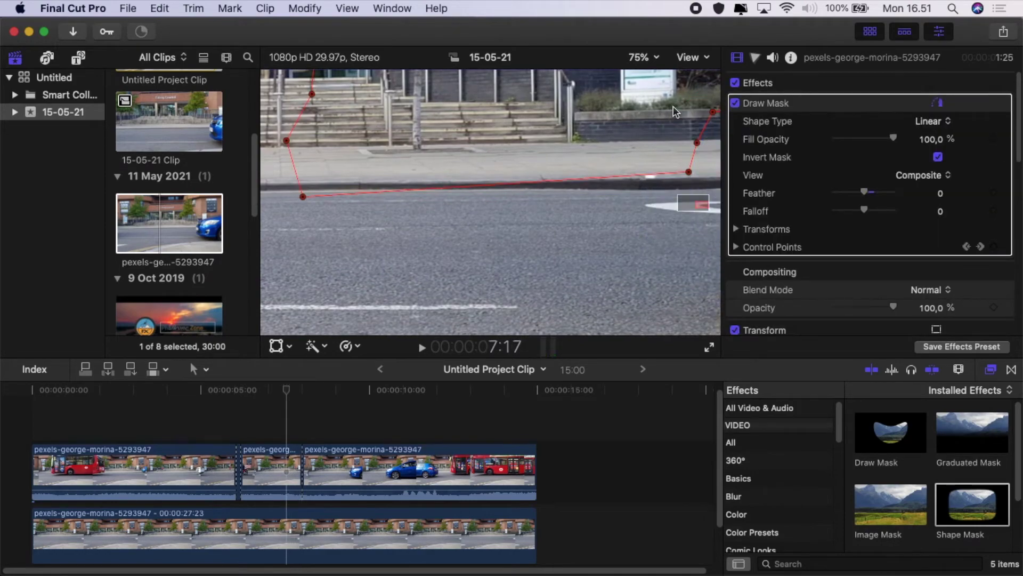
# Fit the whole frame in the viewer and step back and forth between 00:07:18 and 00:08:05 to examine the blue car's entry
pyautogui.click(640, 48)
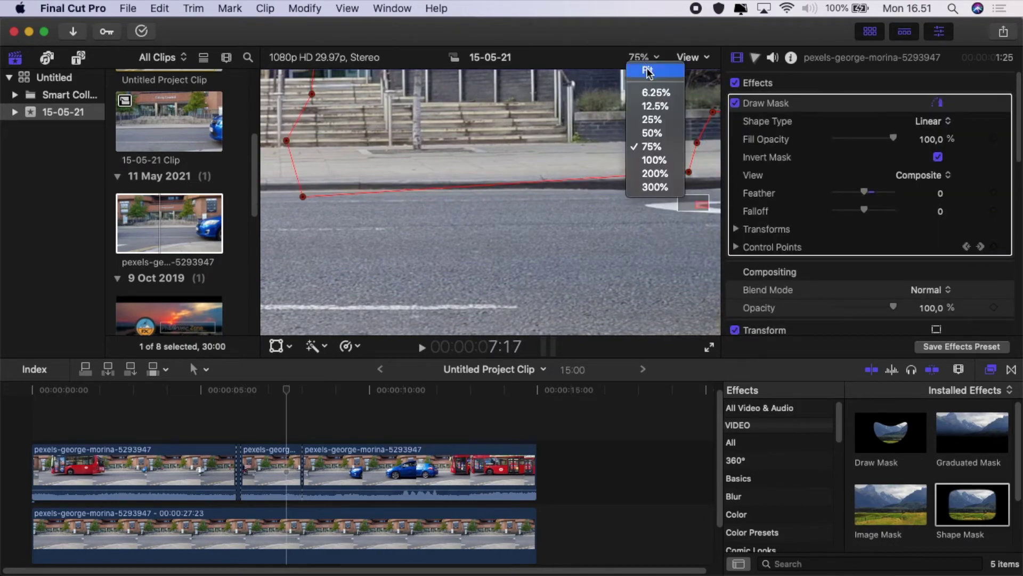
pyautogui.click(644, 68)
pyautogui.press('Right')
pyautogui.press('Right')
pyautogui.press('Right')
pyautogui.press('Right')
pyautogui.press('Right')
pyautogui.press('Right')
pyautogui.press('Right')
pyautogui.press('Right')
pyautogui.press('Right')
pyautogui.press('Right')
pyautogui.press('Right')
pyautogui.press('Right')
pyautogui.press('Right')
pyautogui.press('Right')
pyautogui.press('Right')
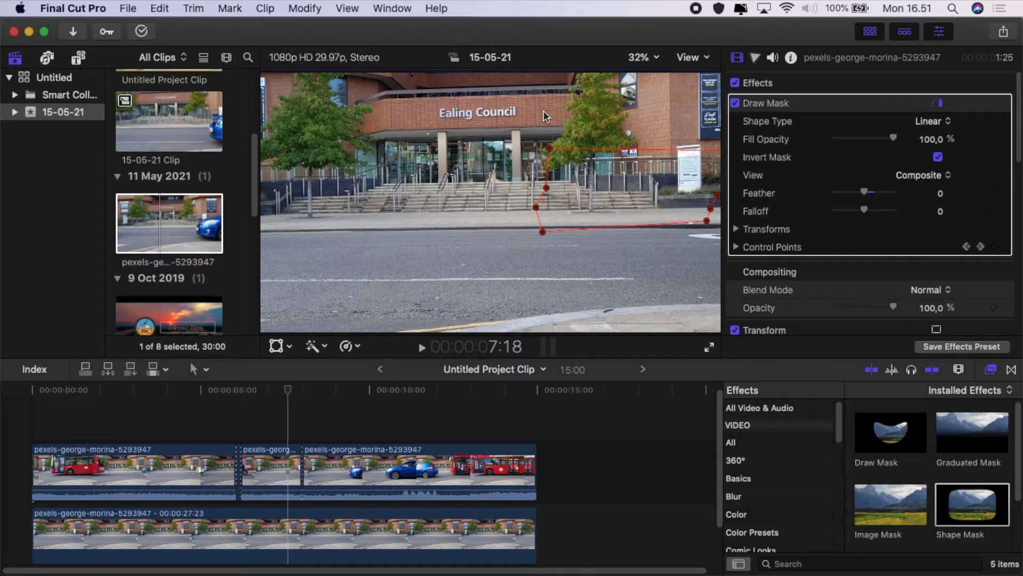
pyautogui.press('Right')
pyautogui.press('Right')
pyautogui.press('Right')
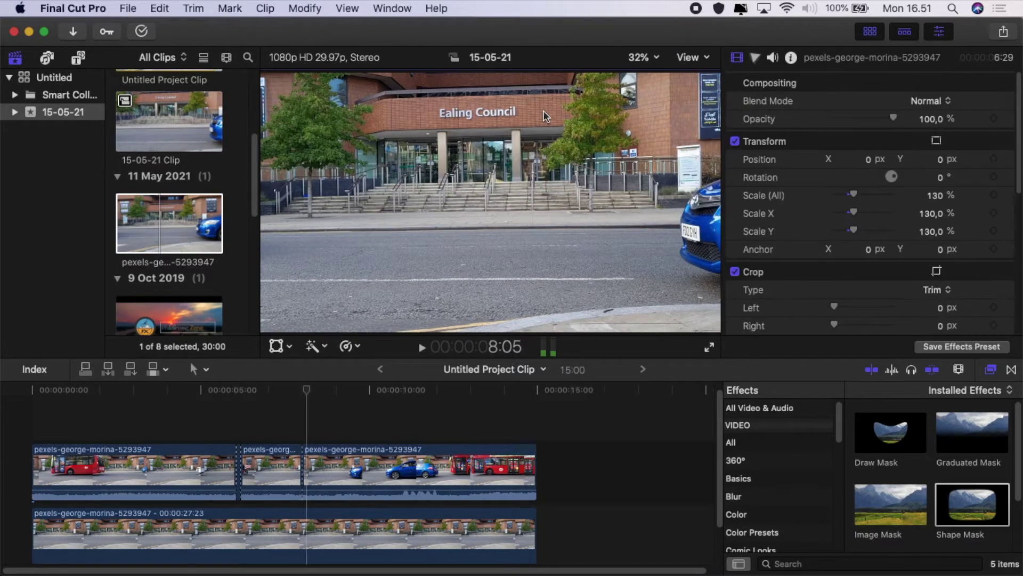
pyautogui.press('Left')
pyautogui.press('Left')
pyautogui.press('Left')
pyautogui.press('Left')
pyautogui.press('Left')
pyautogui.press('Left')
pyautogui.press('Left')
pyautogui.press('Left')
pyautogui.press('Left')
pyautogui.press('Left')
pyautogui.press('Left')
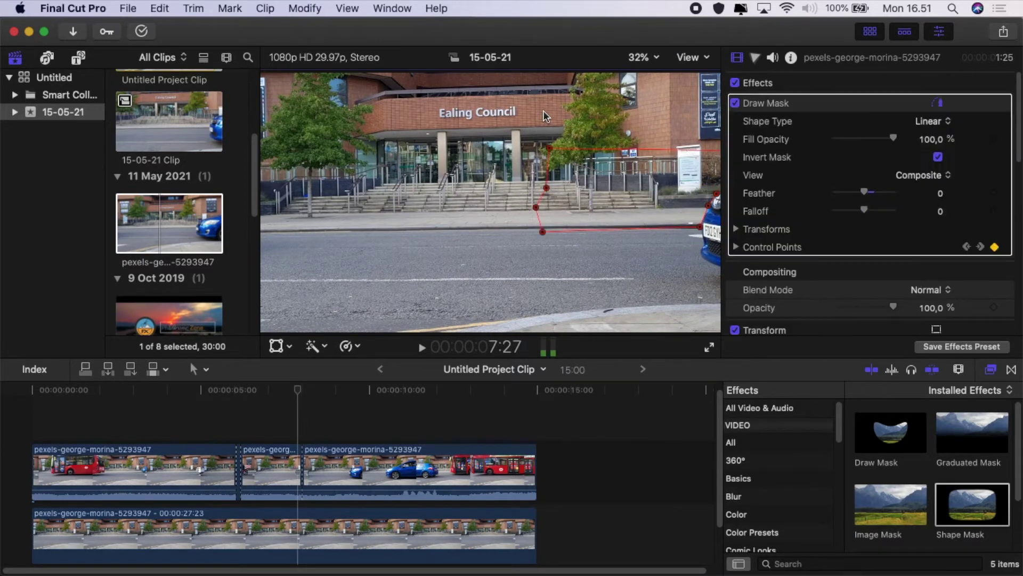
pyautogui.press('Right')
pyautogui.press('Right')
pyautogui.press('Right')
pyautogui.press('Right')
pyautogui.press('Right')
pyautogui.press('Right')
pyautogui.press('Right')
pyautogui.press('Right')
pyautogui.press('Right')
pyautogui.press('Right')
pyautogui.press('Right')
pyautogui.press('Right')
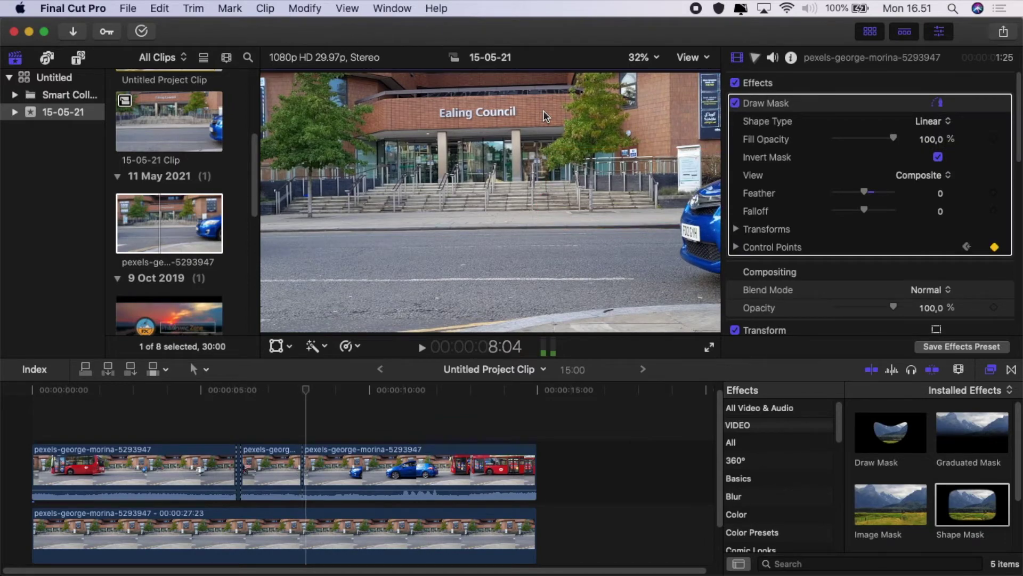
# Play the timeline from about 00:05:02 to review the transition into the blue car's entry
pyautogui.click(203, 438)
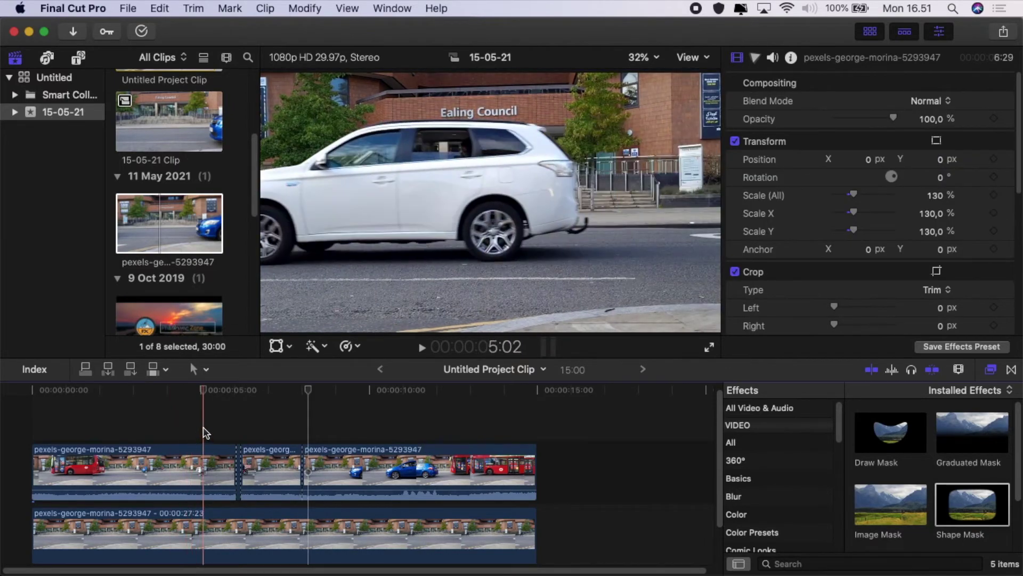
pyautogui.click(422, 348)
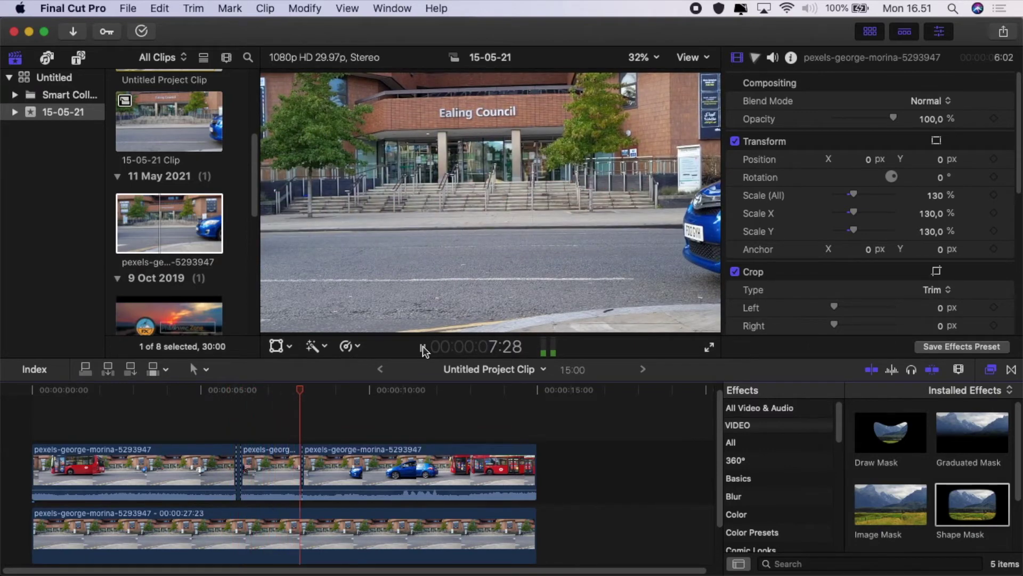
pyautogui.click(423, 348)
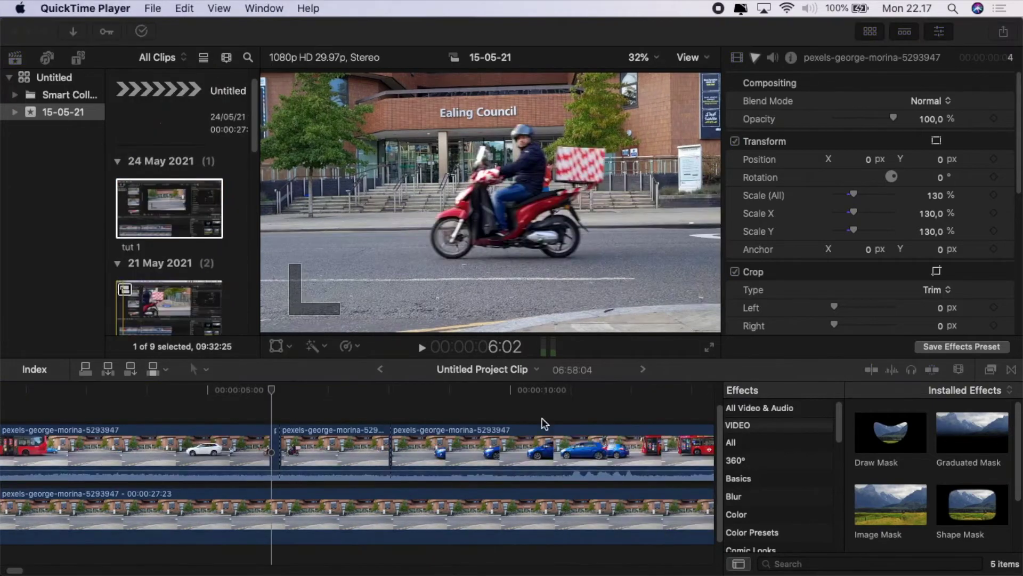
# Play the footage from 00:04:12 to review how the moped passes in front of the runner
pyautogui.click(270, 398)
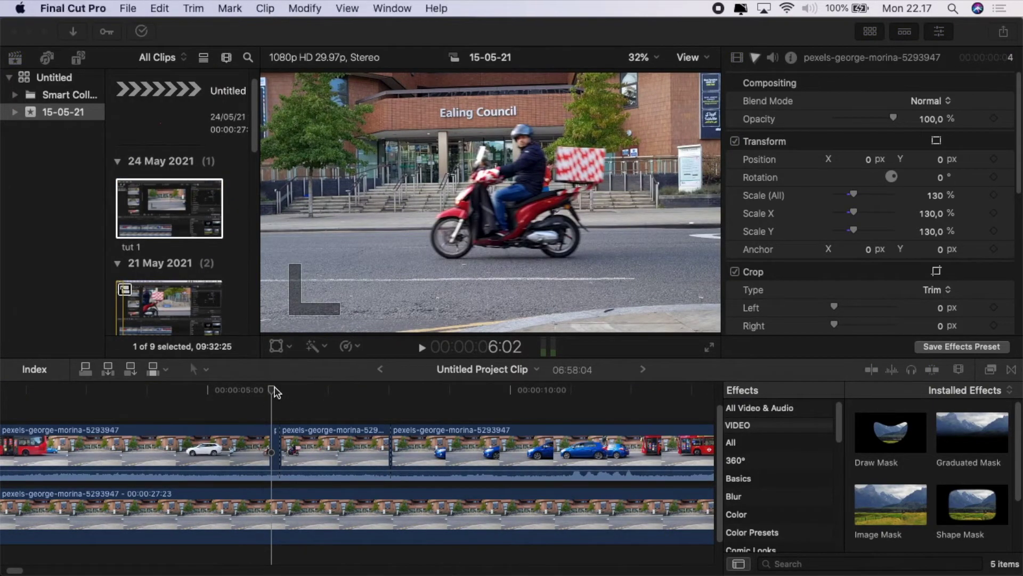
pyautogui.click(172, 403)
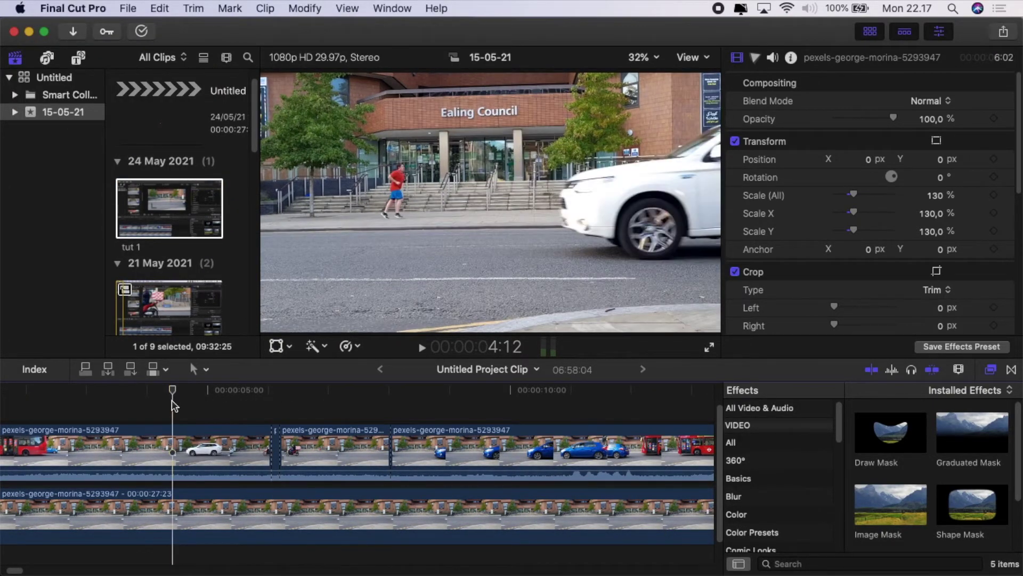
pyautogui.click(422, 349)
pyautogui.click(421, 350)
# Add a Draw Mask effect to the short clip segment starting at 00:06:02
pyautogui.moveTo(311, 391)
pyautogui.mouseDown()
pyautogui.moveTo(371, 391)
pyautogui.moveTo(259, 392)
pyautogui.mouseUp()
pyautogui.click(272, 391)
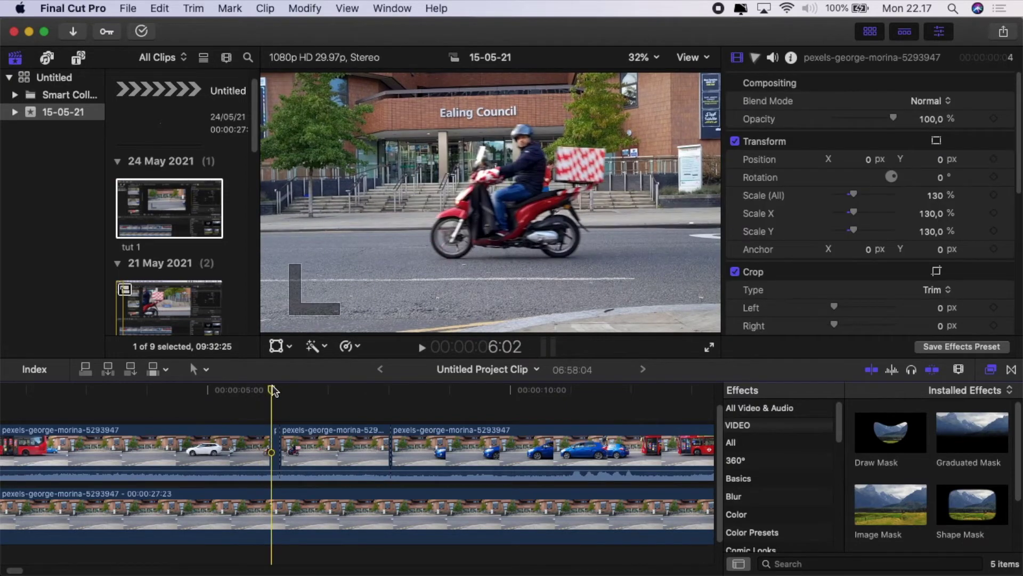
pyautogui.press('super+equal')
pyautogui.press('super+equal')
pyautogui.press('super+equal')
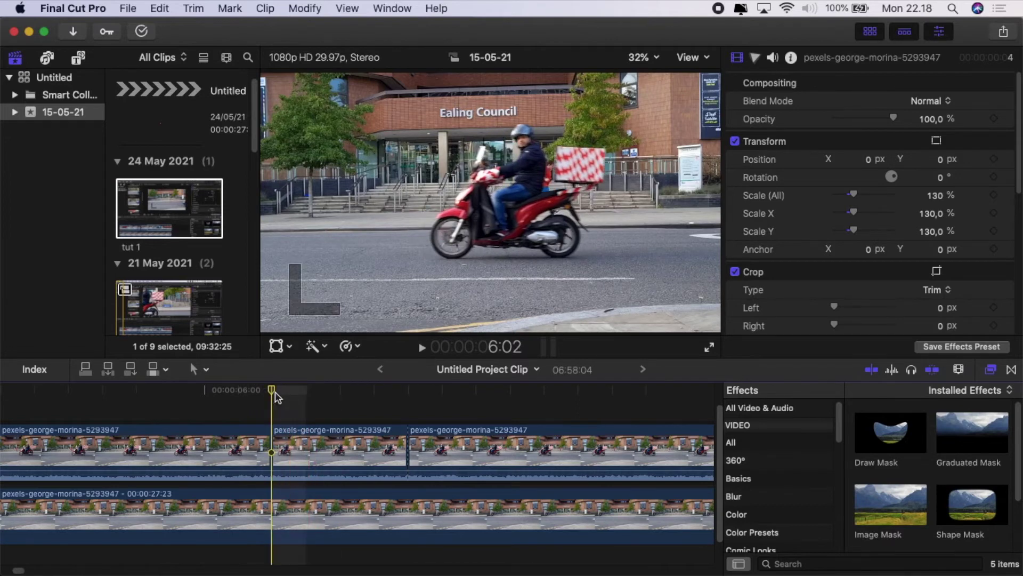
pyautogui.moveTo(893, 438); pyautogui.dragTo(342, 456)
pyautogui.moveTo(341, 452); pyautogui.dragTo(340, 452)
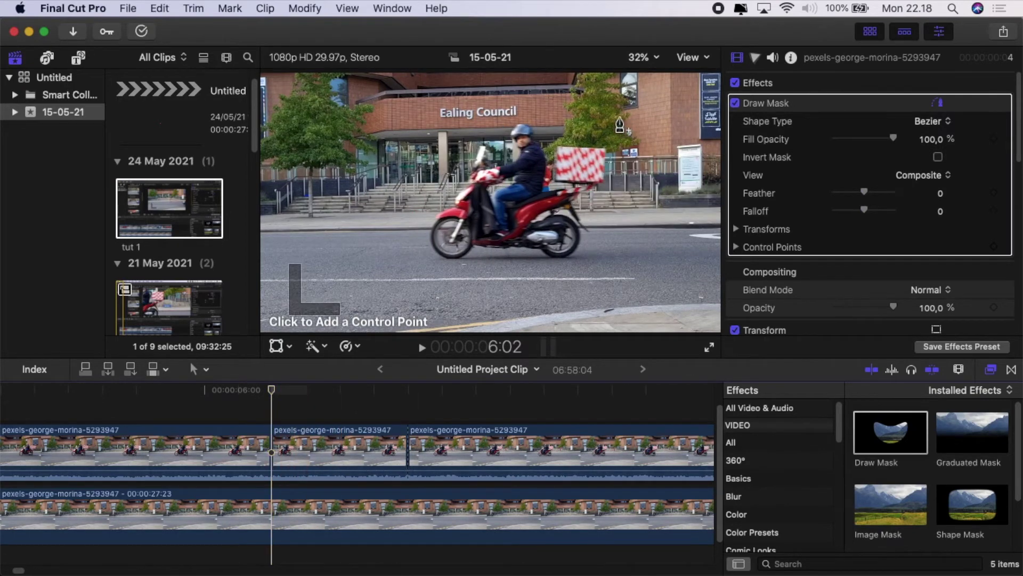
# Outline the runner's visible strip between the moped rider and delivery box with a closed Linear mask in a 75% view, and invert it
pyautogui.click(655, 58)
pyautogui.click(670, 147)
pyautogui.click(622, 115)
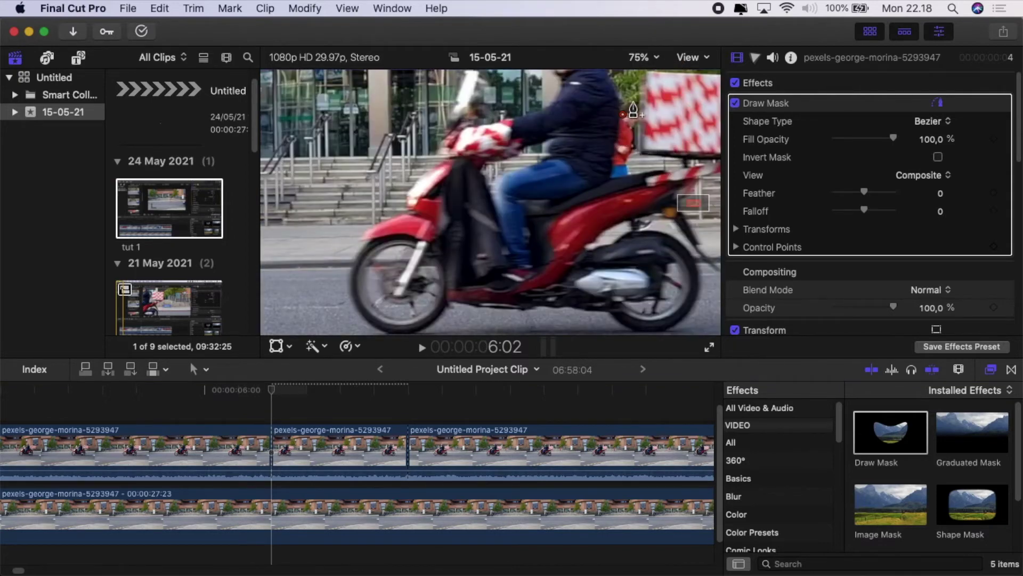
pyautogui.click(634, 103)
pyautogui.click(640, 119)
pyautogui.click(634, 133)
pyautogui.click(634, 146)
pyautogui.click(630, 157)
pyautogui.click(632, 172)
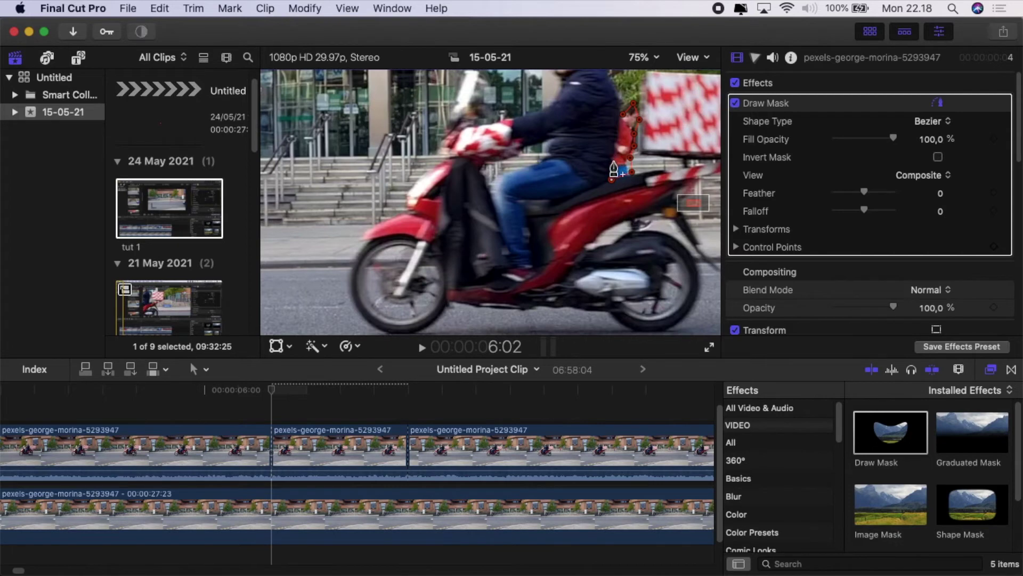
pyautogui.click(614, 161)
pyautogui.click(633, 103)
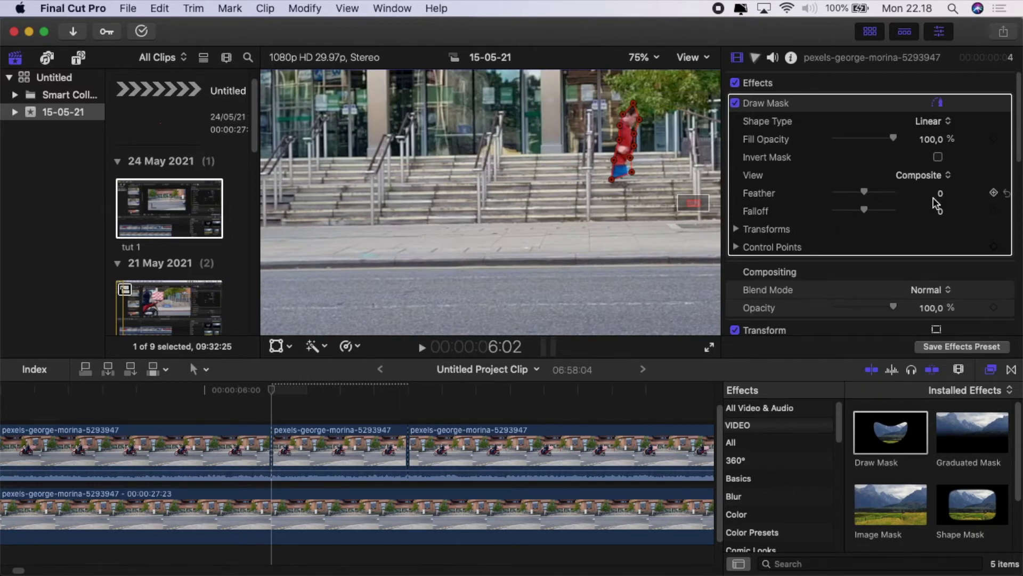
pyautogui.click(938, 158)
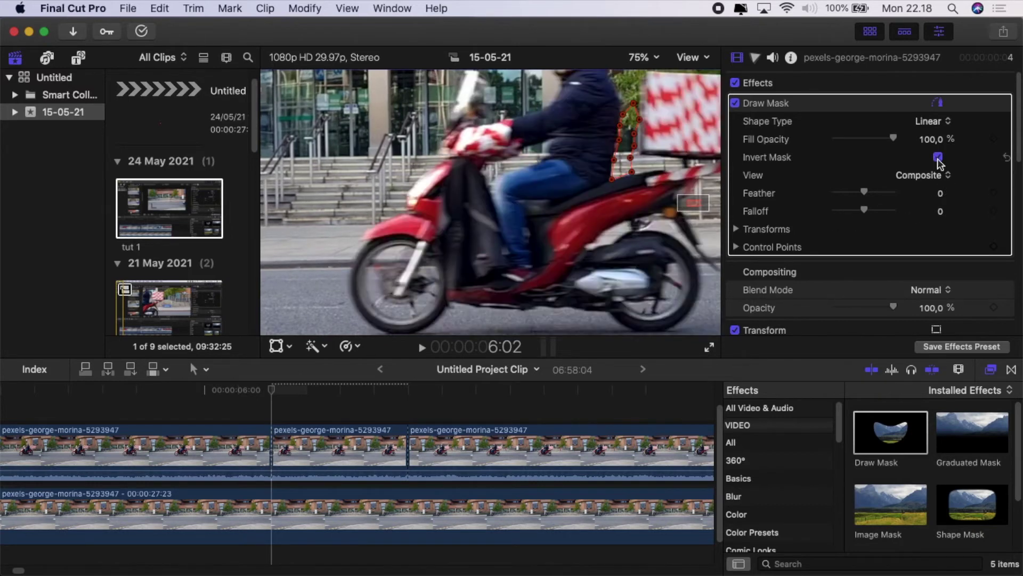
# Split the short segment one frame after 00:06:02 and delete the Draw Mask from its remaining part
pyautogui.press('Right')
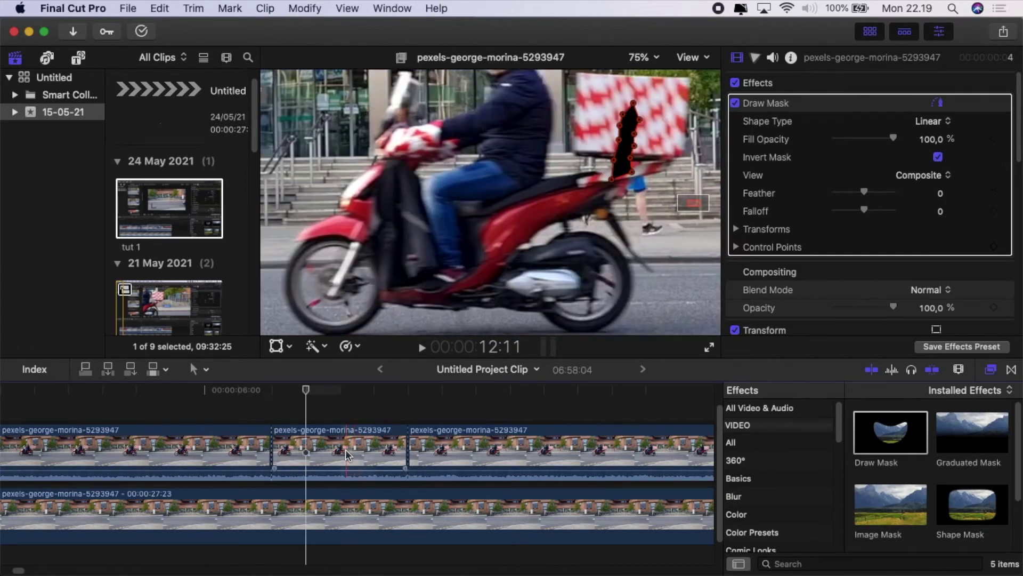
pyautogui.press('super+b')
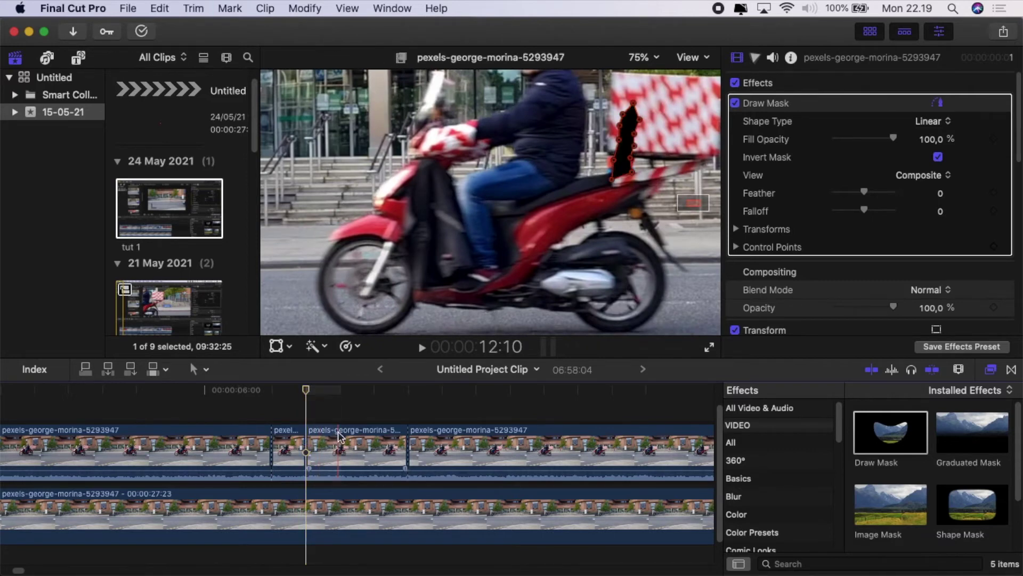
pyautogui.click(328, 448)
pyautogui.click(807, 105)
pyautogui.press('Delete')
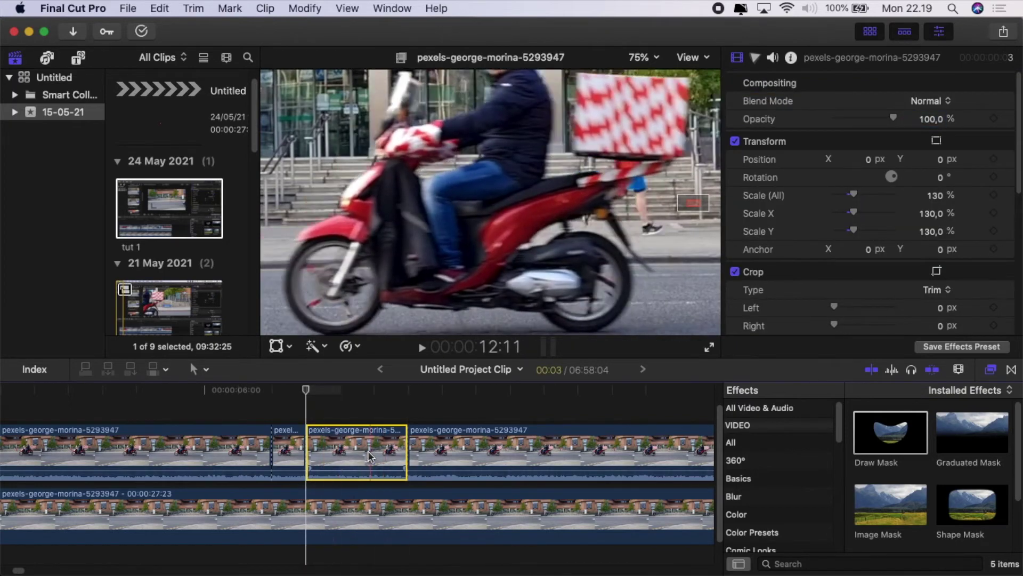
# Add a Draw Mask to the short segment at 00:06:03, outline the strip beneath the delivery box with a closed Linear shape, and invert it
pyautogui.moveTo(900, 443); pyautogui.dragTo(356, 457)
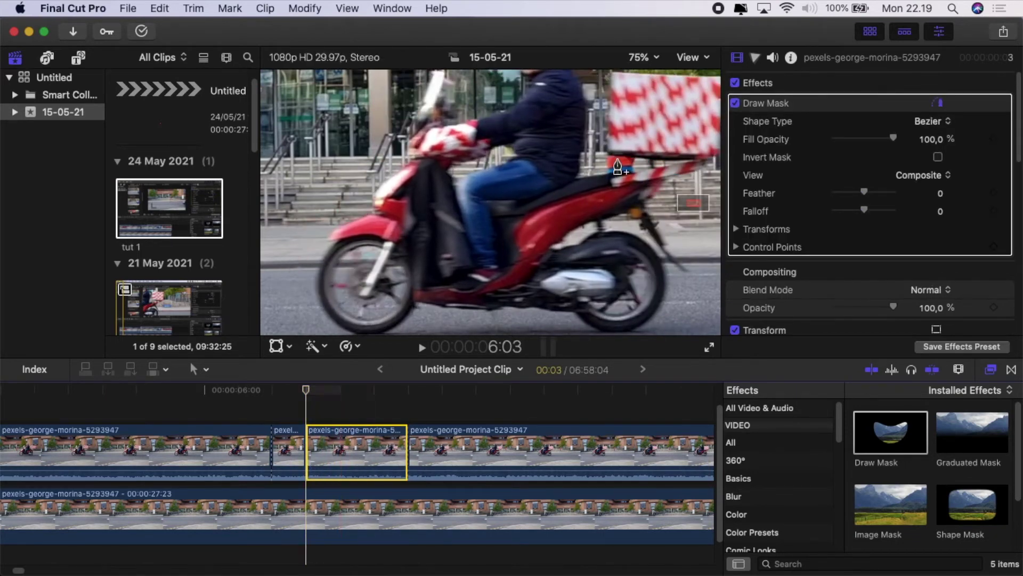
pyautogui.click(607, 157)
pyautogui.click(691, 163)
pyautogui.click(608, 175)
pyautogui.click(607, 157)
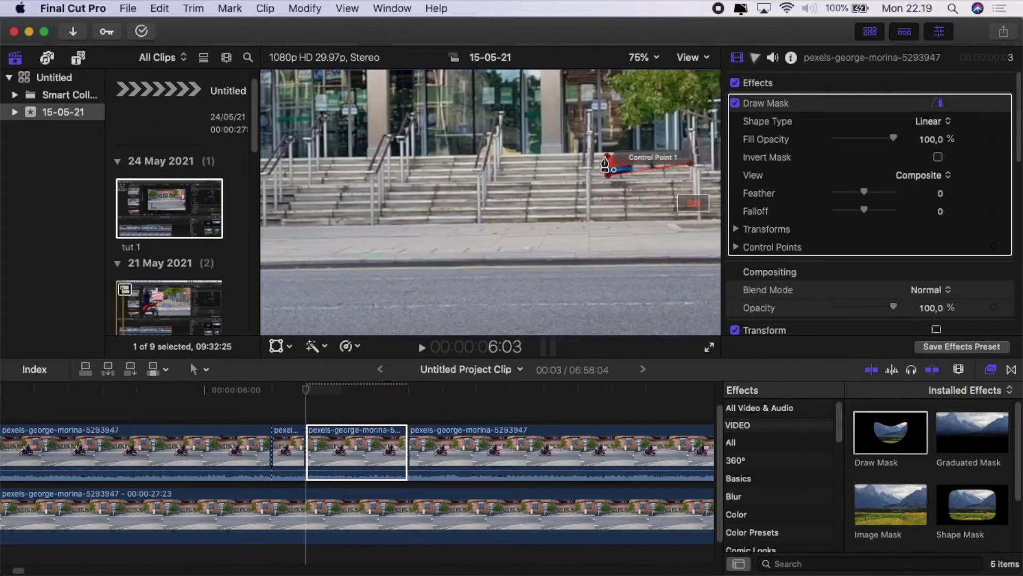
pyautogui.click(938, 157)
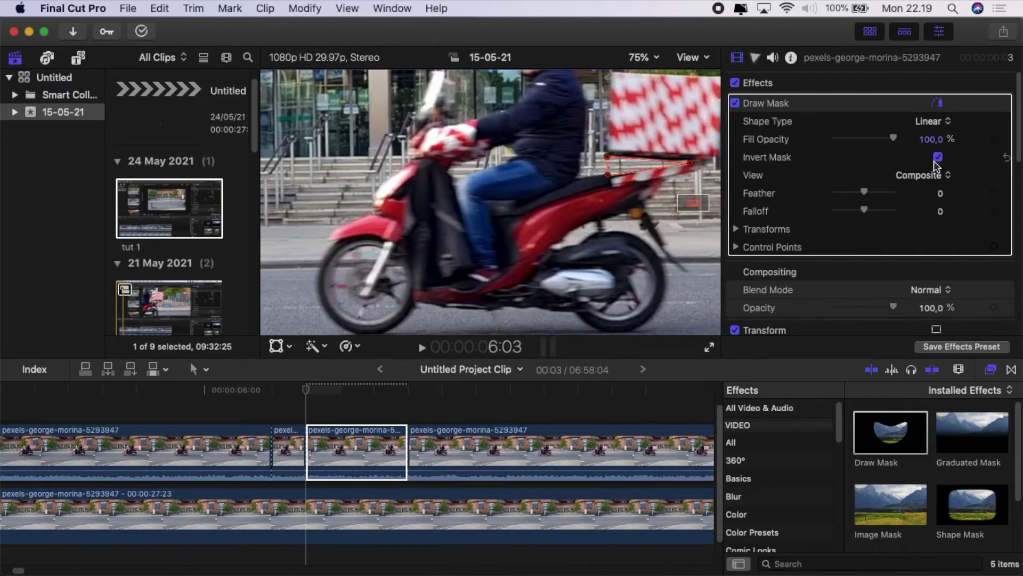
# Split the short segment one frame after 00:06:03 and delete the Draw Mask from its remaining part
pyautogui.press('Right')
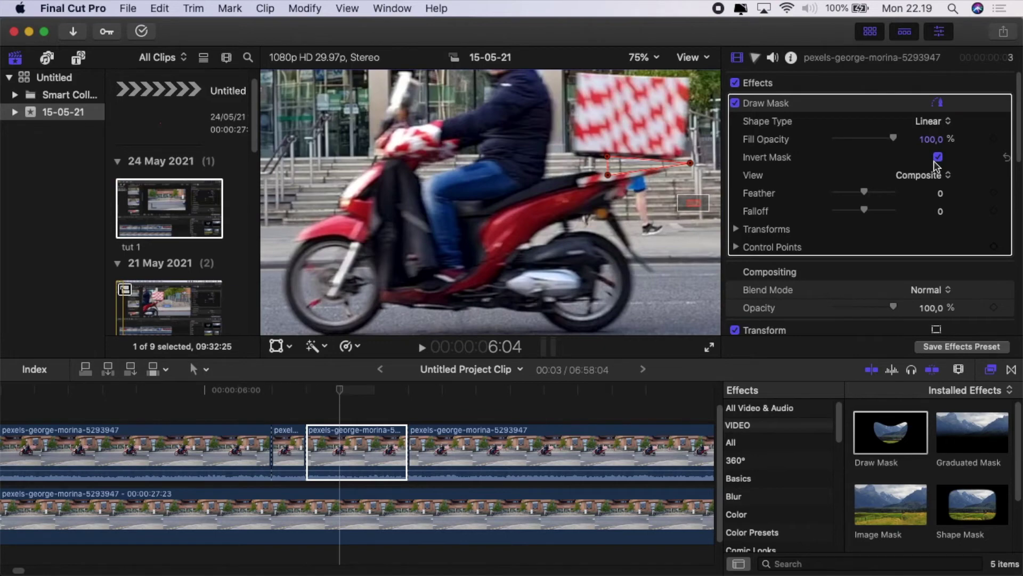
pyautogui.press('Right')
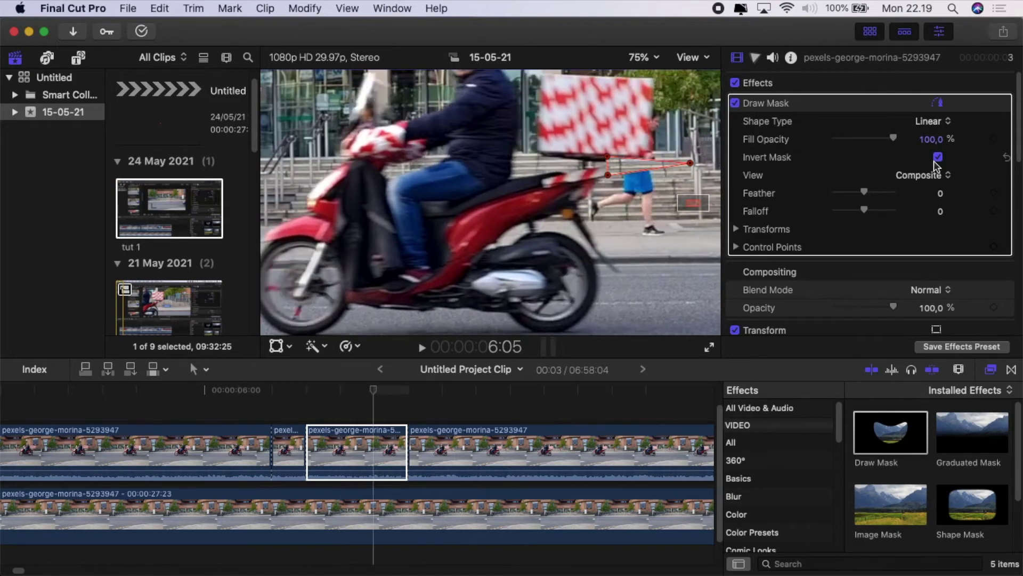
pyautogui.press('Left')
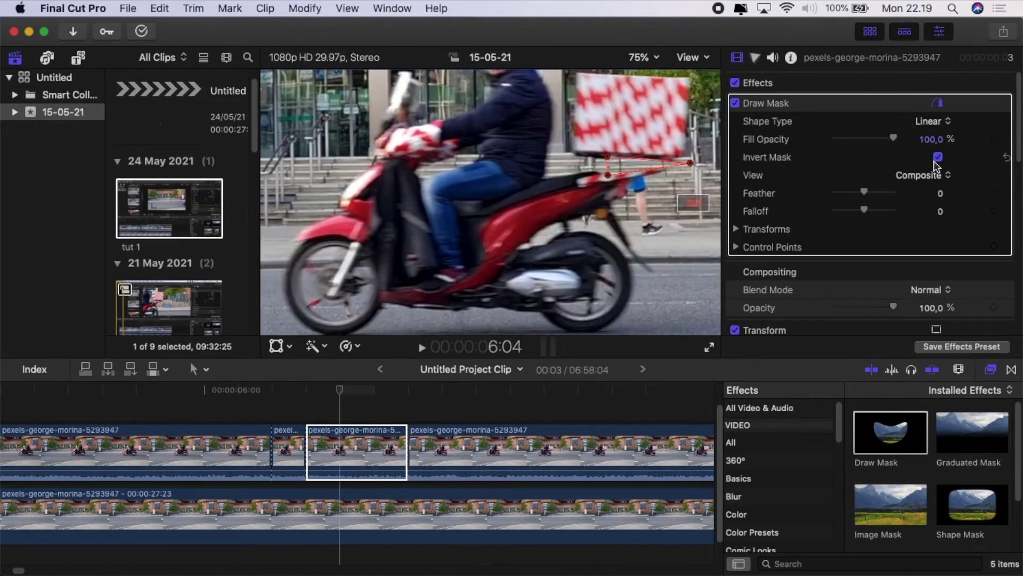
pyautogui.click(348, 403)
pyautogui.press('Left')
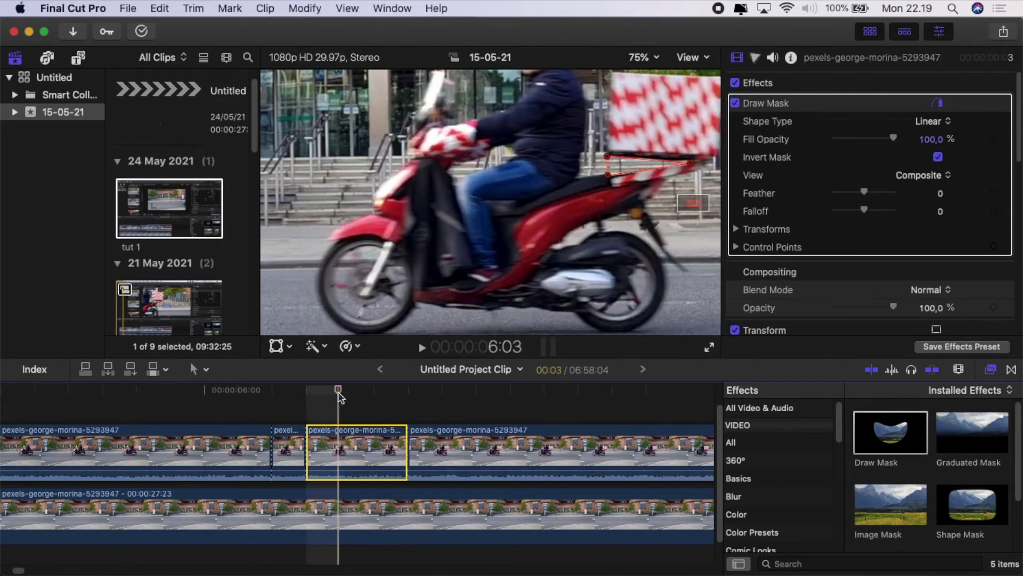
pyautogui.moveTo(339, 395); pyautogui.dragTo(340, 395)
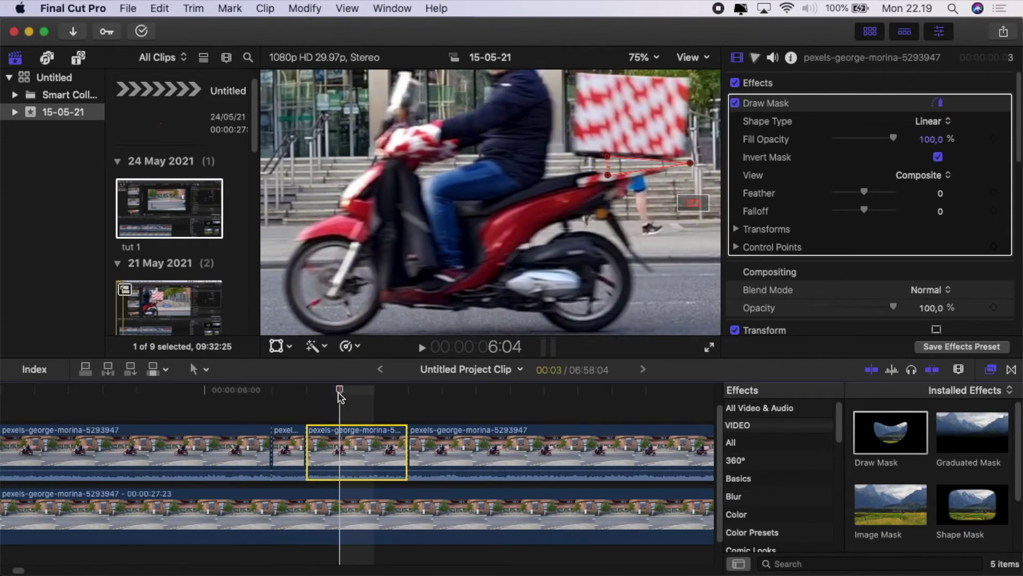
pyautogui.press('super+b')
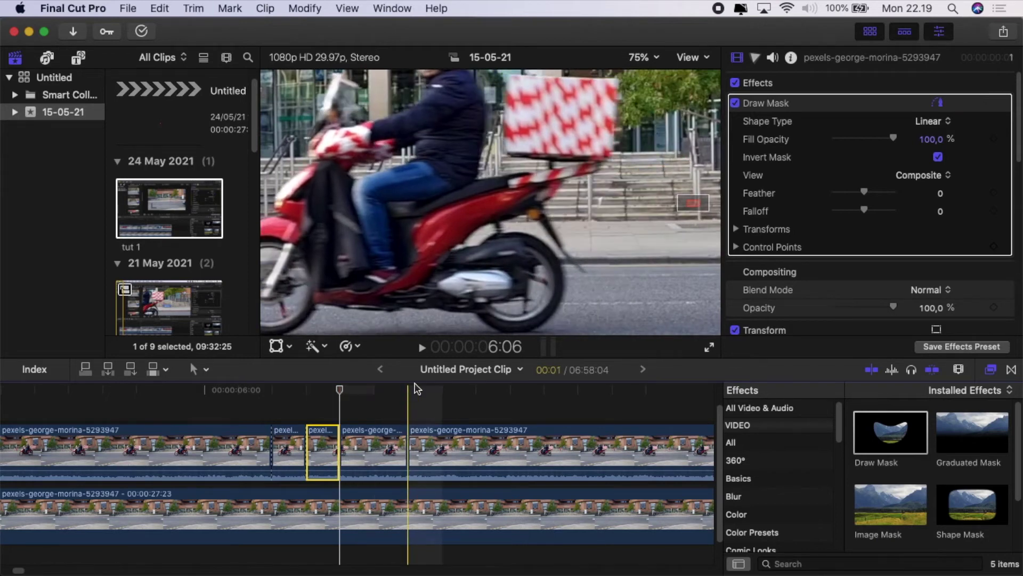
pyautogui.click(366, 440)
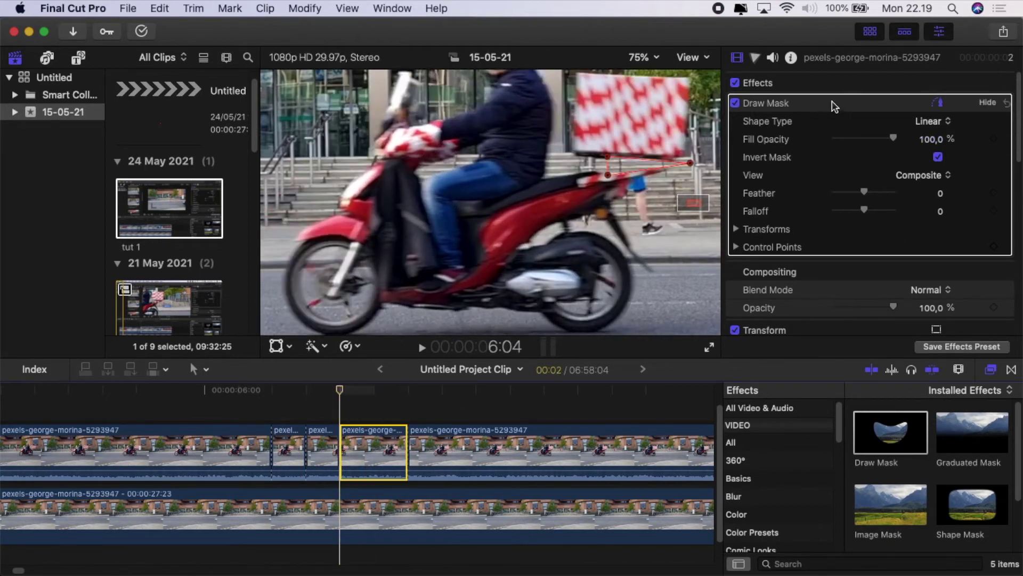
pyautogui.press('Delete')
pyautogui.click(342, 392)
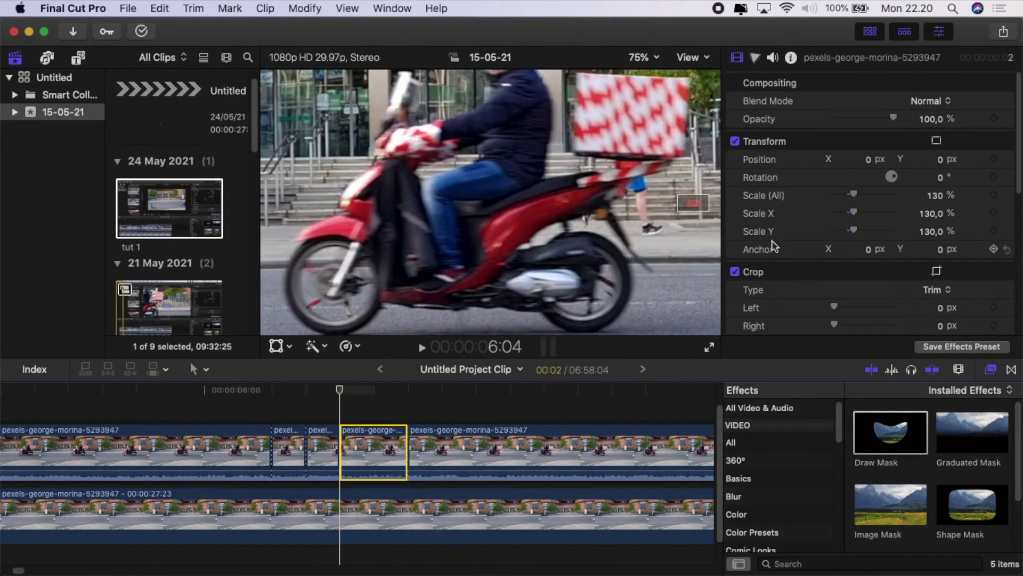
# Add a Draw Mask to the segment starting at 00:06:04, outline the runner's visible parts behind the moped with a closed Linear shape, and invert it
pyautogui.moveTo(879, 443)
pyautogui.mouseDown()
pyautogui.moveTo(468, 461)
pyautogui.moveTo(377, 452)
pyautogui.moveTo(399, 449)
pyautogui.mouseUp()
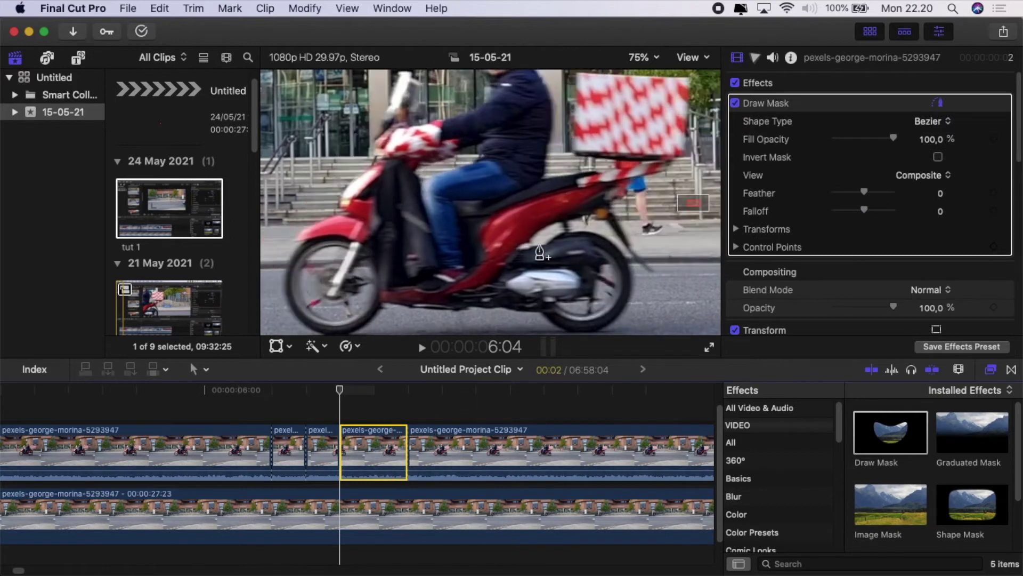
pyautogui.click(607, 160)
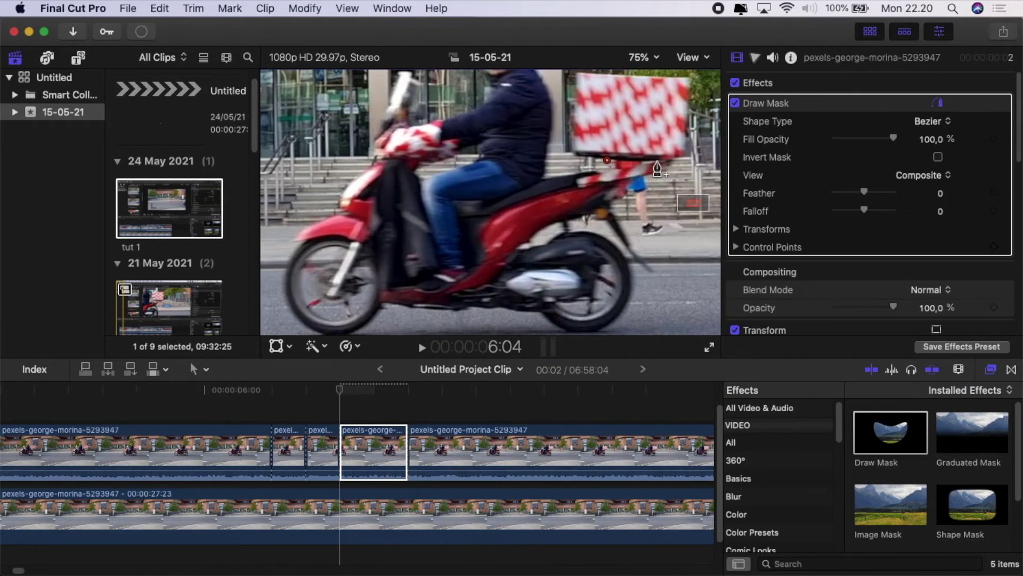
pyautogui.click(682, 160)
pyautogui.click(680, 231)
pyautogui.click(662, 241)
pyautogui.click(643, 243)
pyautogui.click(628, 220)
pyautogui.click(628, 184)
pyautogui.click(661, 165)
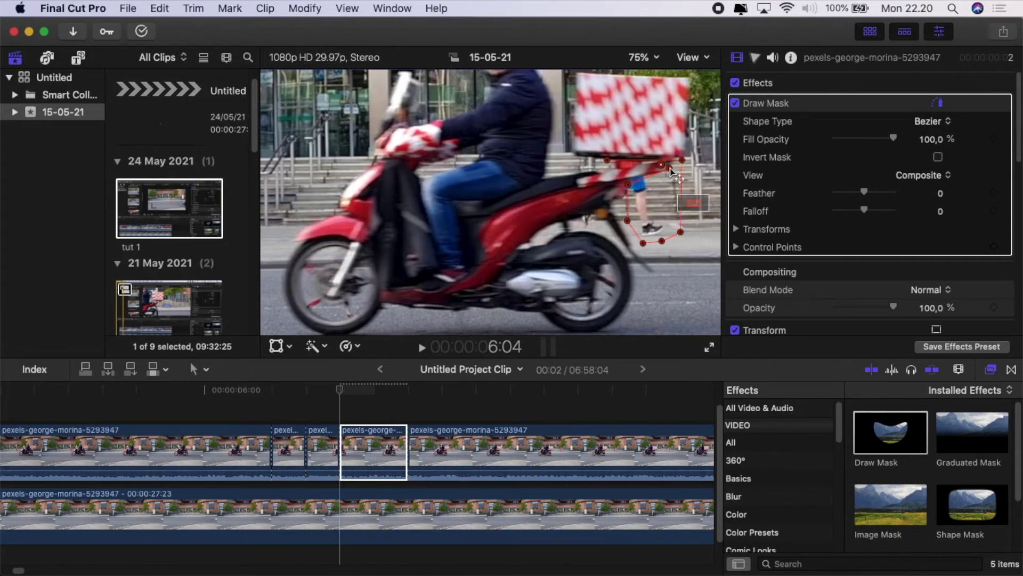
pyautogui.click(607, 160)
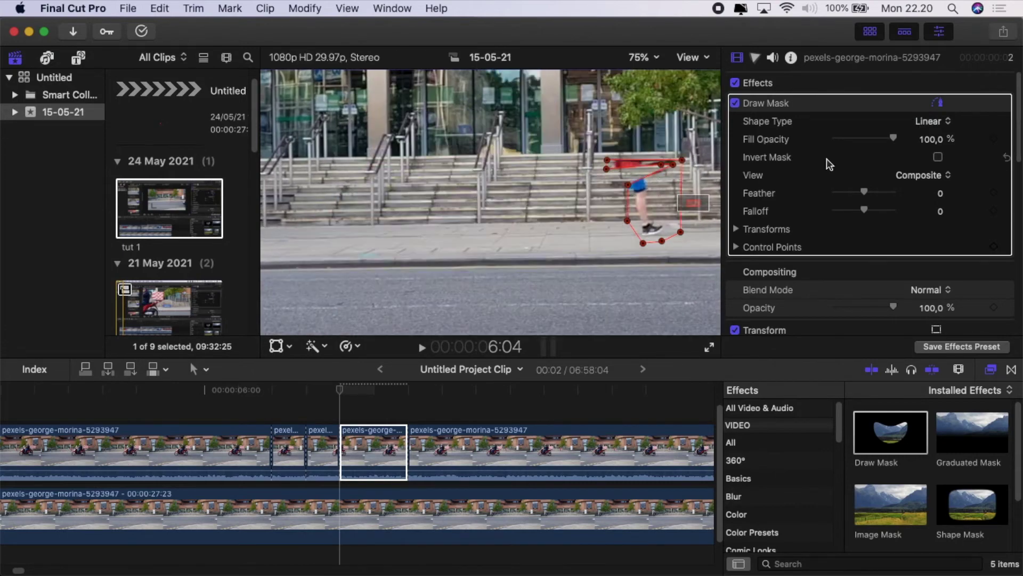
pyautogui.click(938, 157)
# At 00:06:05, reshape the mask around the runner behind the moped and add a Control Points keyframe
pyautogui.press('Right')
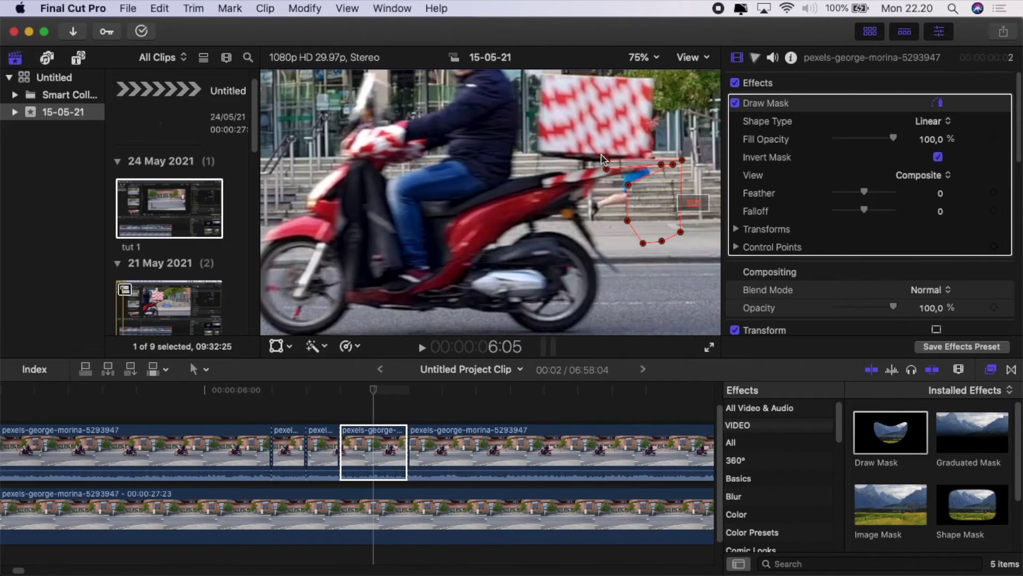
pyautogui.moveTo(649, 163)
pyautogui.mouseDown()
pyautogui.moveTo(654, 172)
pyautogui.moveTo(623, 174)
pyautogui.moveTo(589, 201)
pyautogui.moveTo(590, 224)
pyautogui.mouseUp()
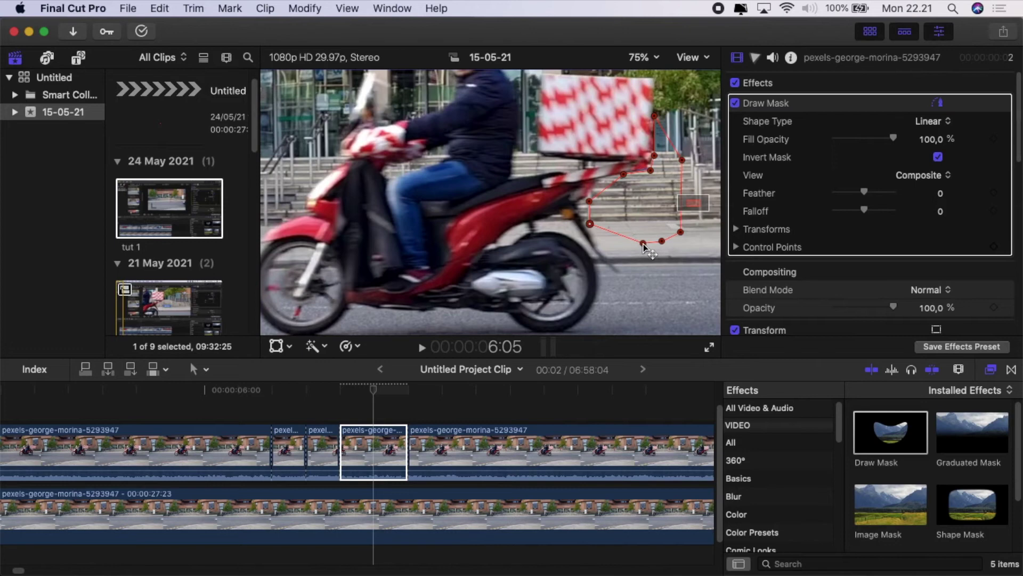
pyautogui.click(994, 247)
# At 00:06:04, pull the mask points back around the runner's visible shorts and leg behind the moped
pyautogui.press('Left')
pyautogui.moveTo(655, 116); pyautogui.dragTo(663, 156)
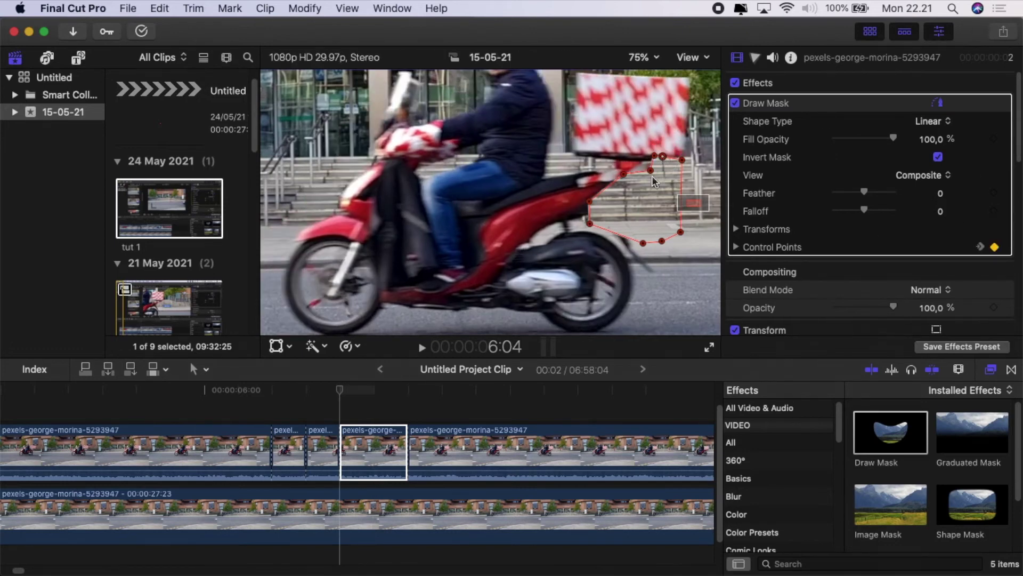
pyautogui.moveTo(663, 157)
pyautogui.mouseDown()
pyautogui.moveTo(611, 157)
pyautogui.moveTo(654, 181)
pyautogui.moveTo(657, 162)
pyautogui.mouseUp()
pyautogui.moveTo(590, 201); pyautogui.dragTo(645, 180)
pyautogui.moveTo(589, 223); pyautogui.dragTo(629, 183)
pyautogui.moveTo(643, 243); pyautogui.dragTo(629, 219)
pyautogui.moveTo(645, 180); pyautogui.dragTo(642, 178)
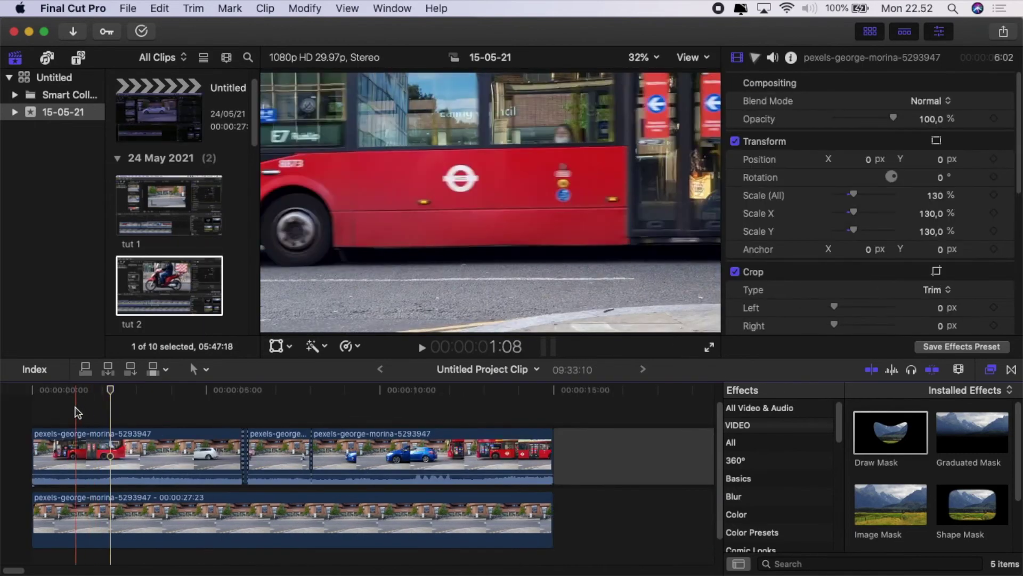
# Combine all the clips in both timeline layers into a compound clip named 15-05-21 Clip 1 in the 15-05-21 event
pyautogui.moveTo(74, 407); pyautogui.dragTo(481, 540)
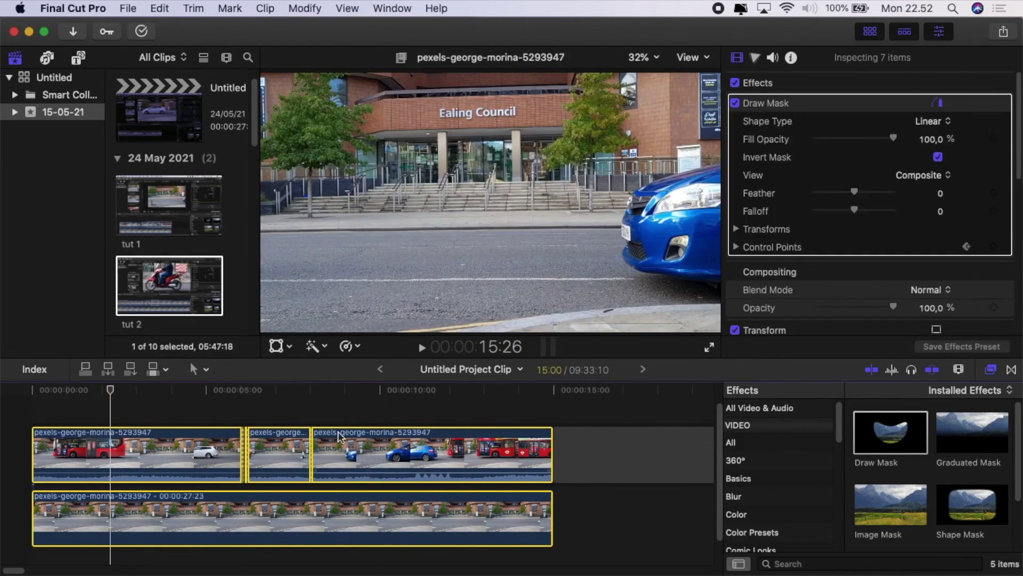
pyautogui.rightClick(350, 449)
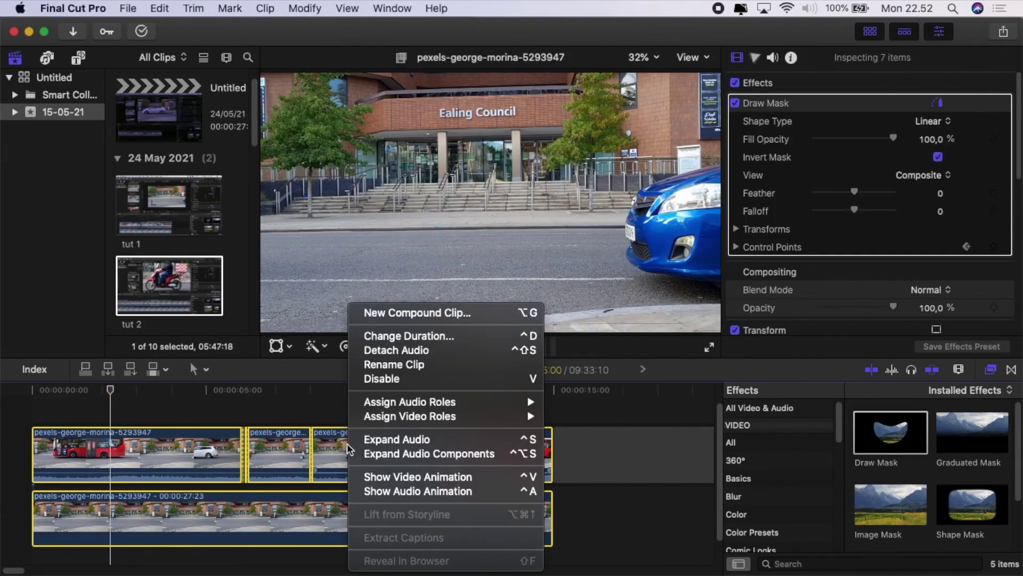
pyautogui.click(413, 313)
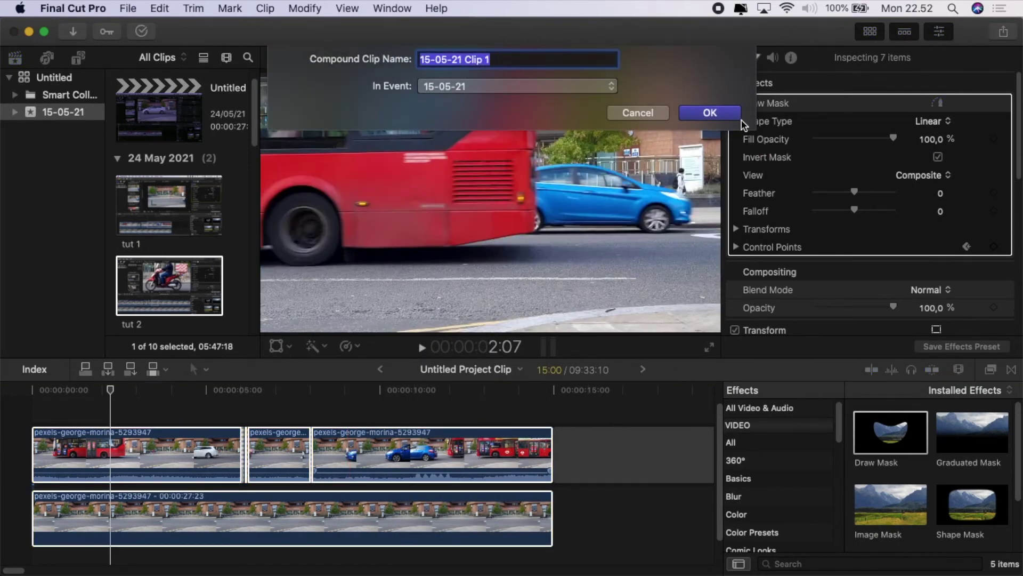
pyautogui.click(710, 113)
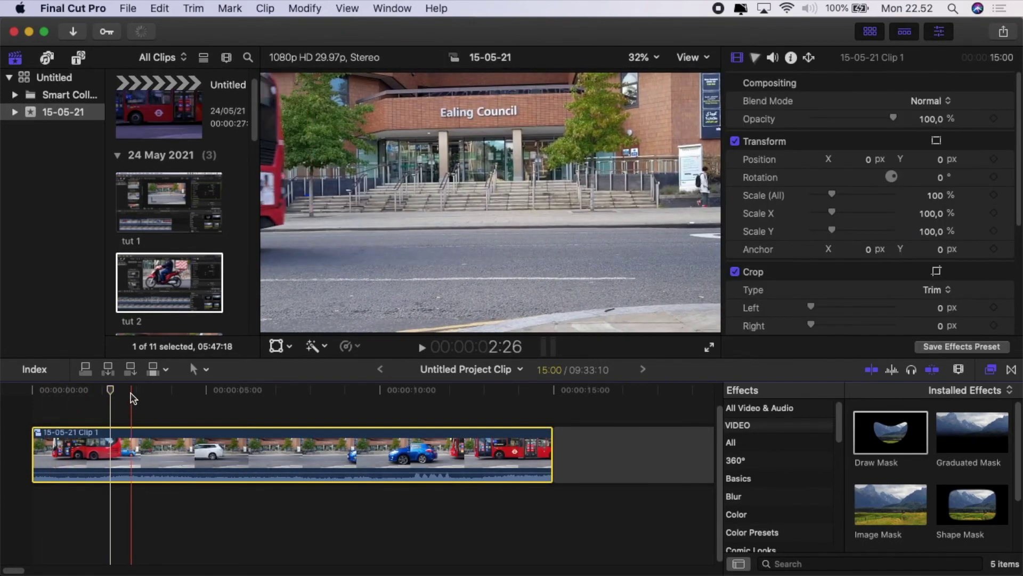
# Apply a Gaussian blur to the compound clip and set its Amount to 5,0, previewing it at 00:04:12
pyautogui.moveTo(106, 394); pyautogui.dragTo(185, 401)
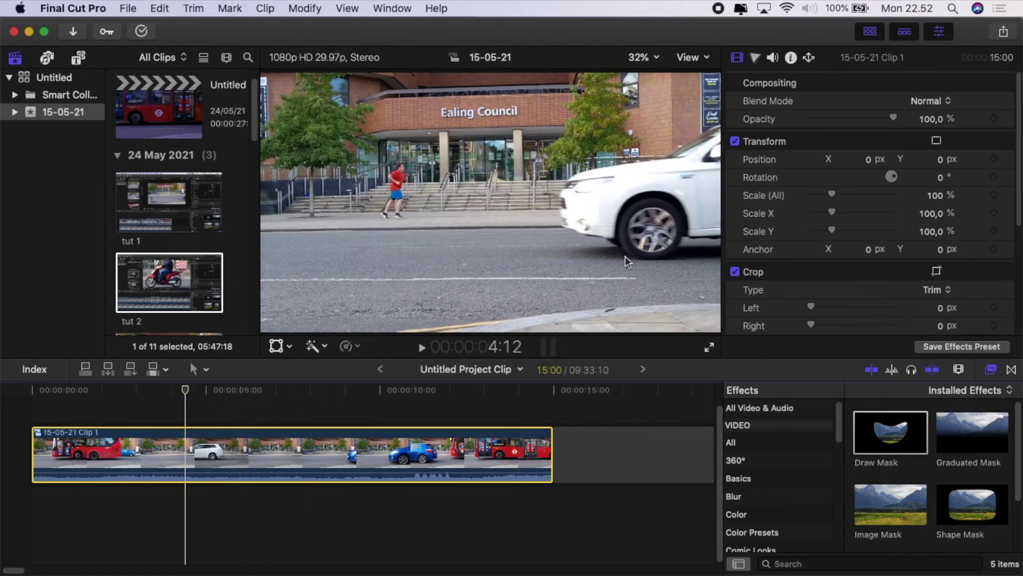
pyautogui.scroll(-2, 801, 447)
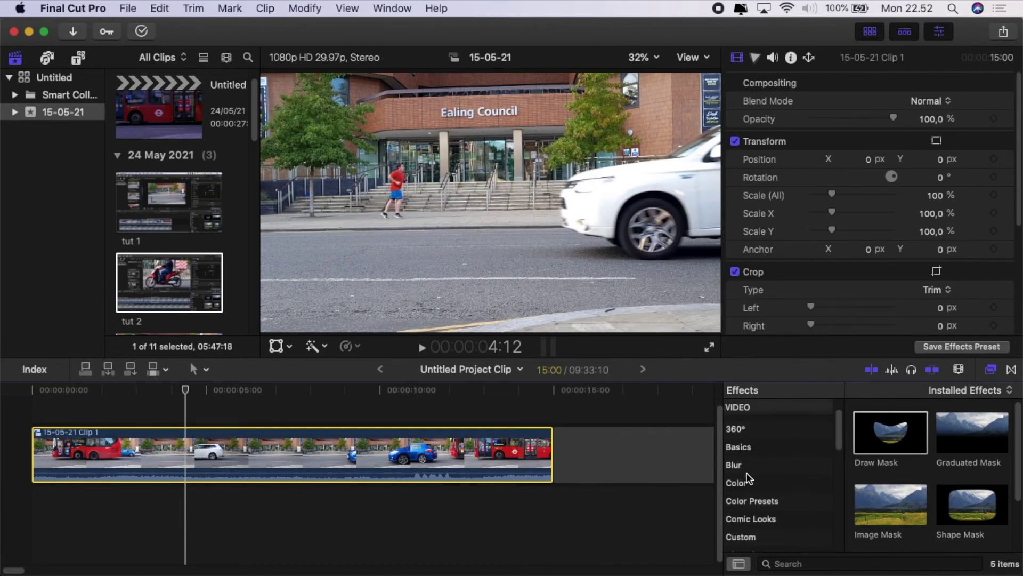
pyautogui.click(746, 466)
pyautogui.moveTo(882, 505); pyautogui.dragTo(263, 460)
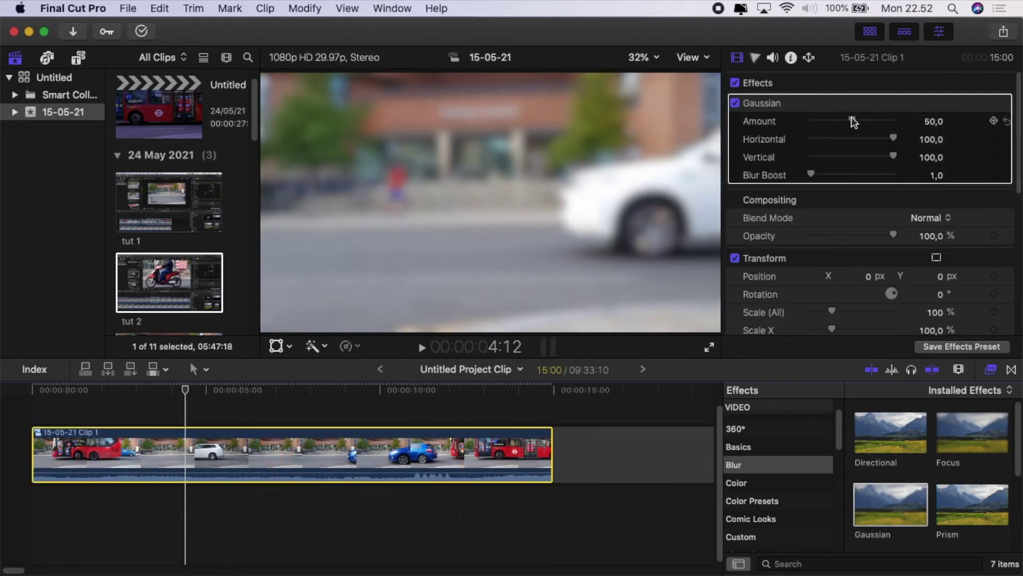
pyautogui.moveTo(852, 120); pyautogui.dragTo(819, 133)
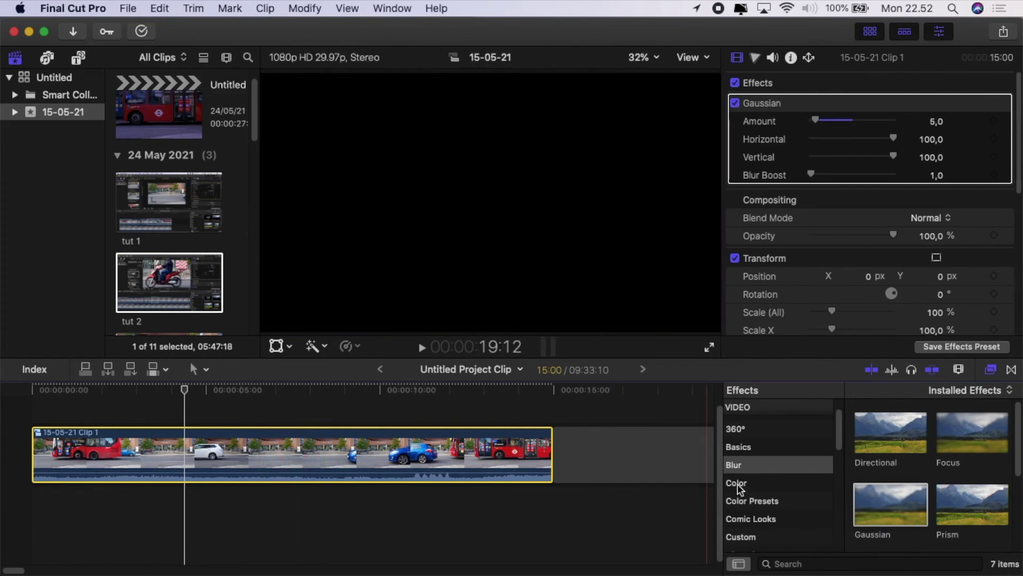
# Search all video effects for "day" and apply Day into Night to the compound clip
pyautogui.scroll(-5, 785, 478)
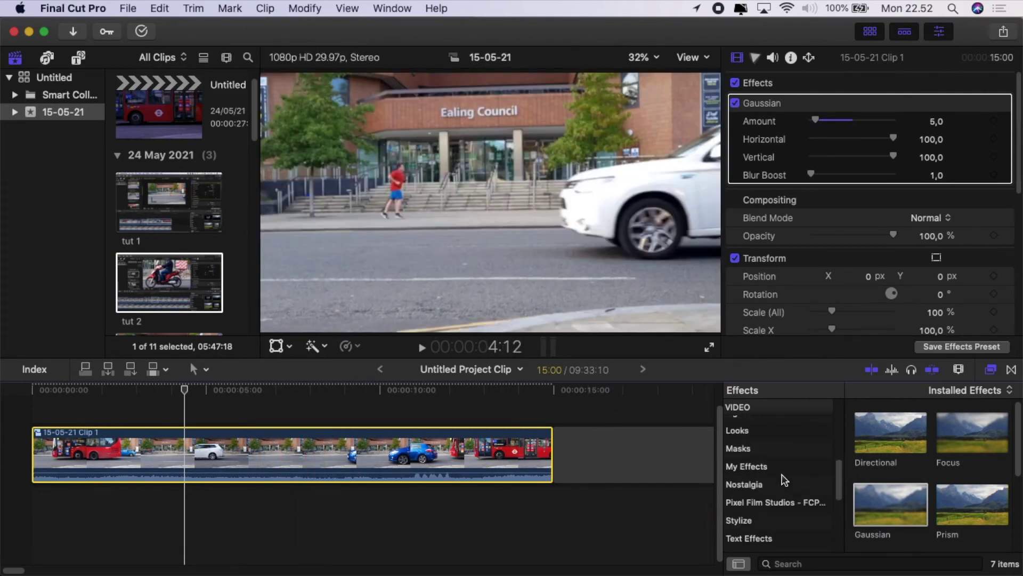
pyautogui.scroll(-3, 768, 486)
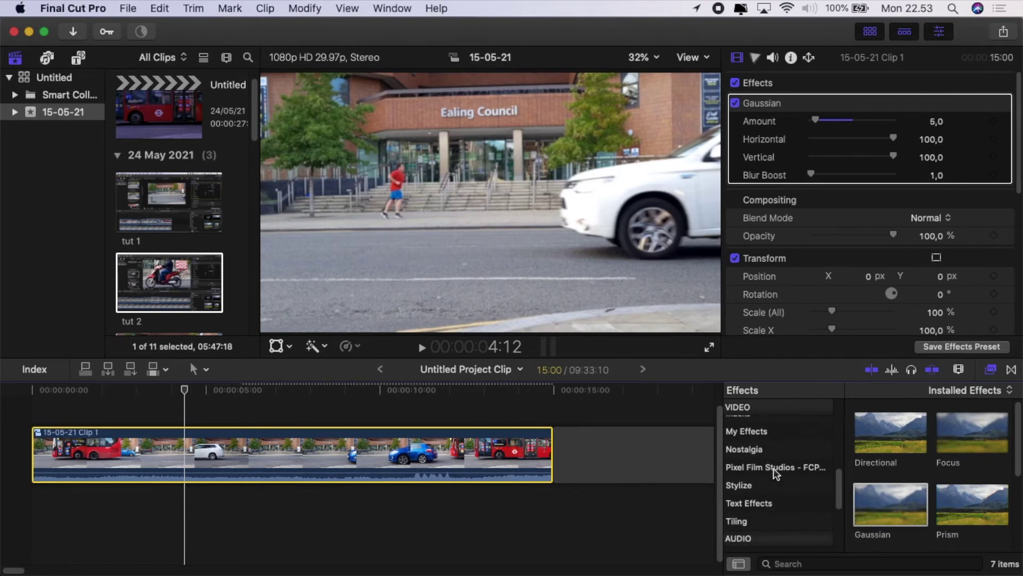
pyautogui.scroll(5, 772, 473)
pyautogui.click(855, 563)
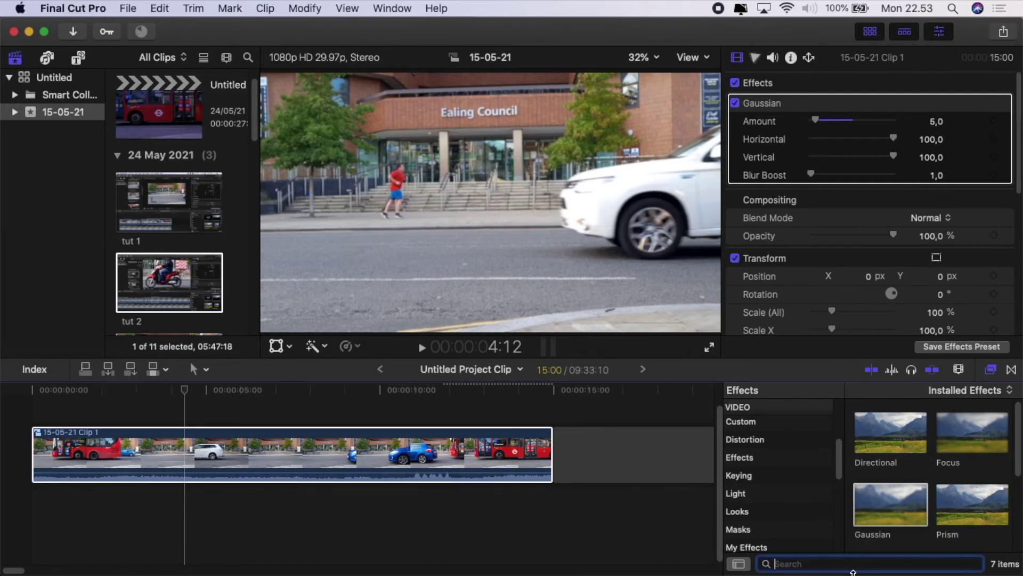
pyautogui.write('day')
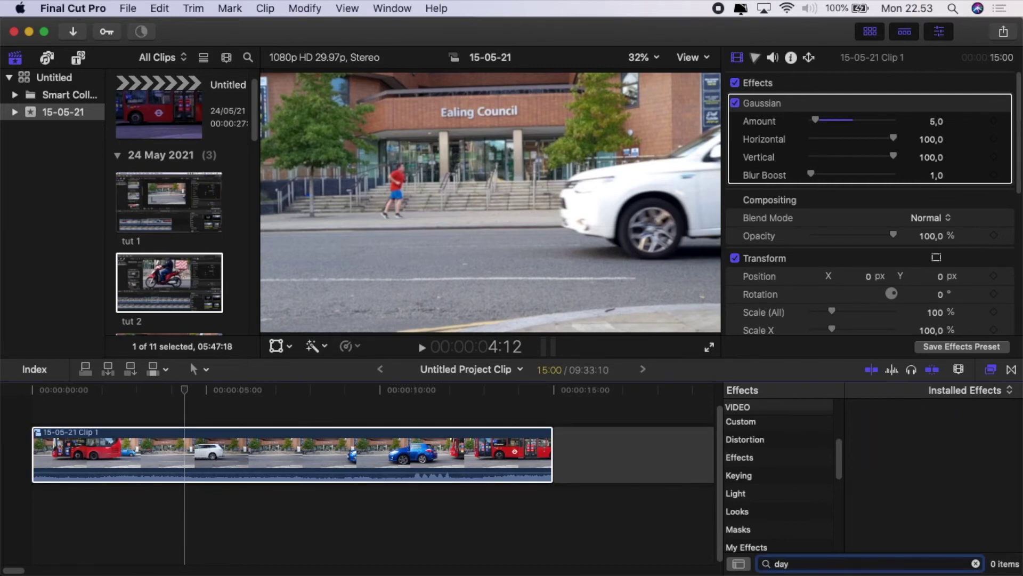
pyautogui.scroll(5, 795, 481)
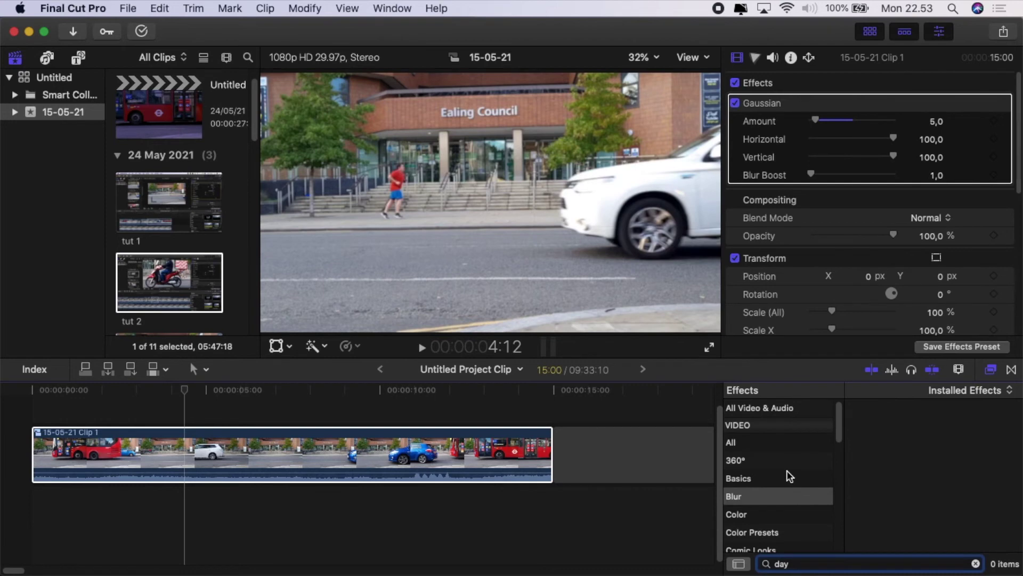
pyautogui.click(749, 442)
pyautogui.moveTo(896, 430); pyautogui.dragTo(237, 458)
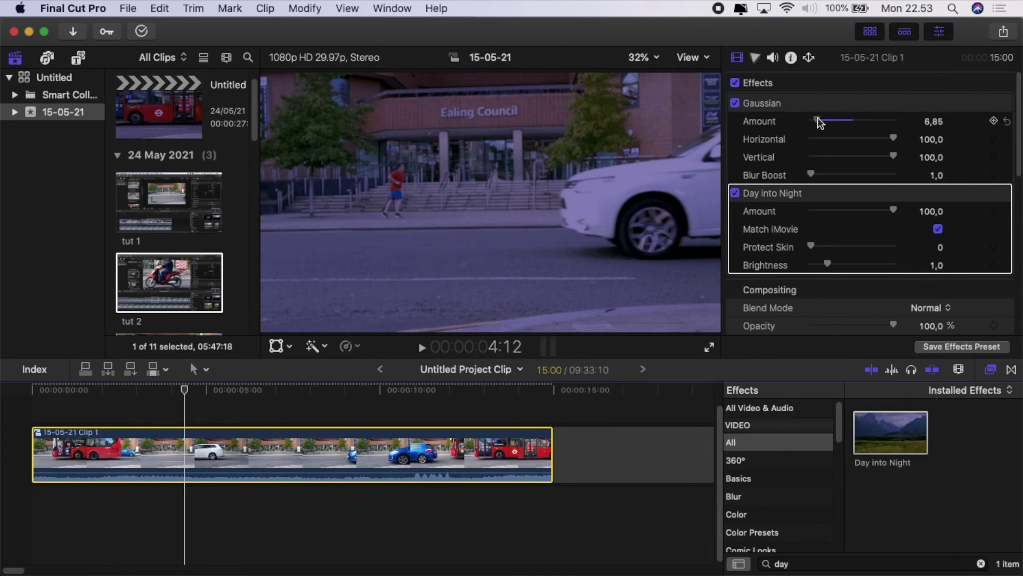
# Set the Gaussian blur Amount to 7,63 and preview the compound clip at 00:04:21
pyautogui.moveTo(819, 118); pyautogui.dragTo(821, 119)
pyautogui.click(204, 390)
pyautogui.moveTo(204, 393)
pyautogui.mouseDown()
pyautogui.moveTo(227, 391)
pyautogui.moveTo(213, 394)
pyautogui.mouseUp()
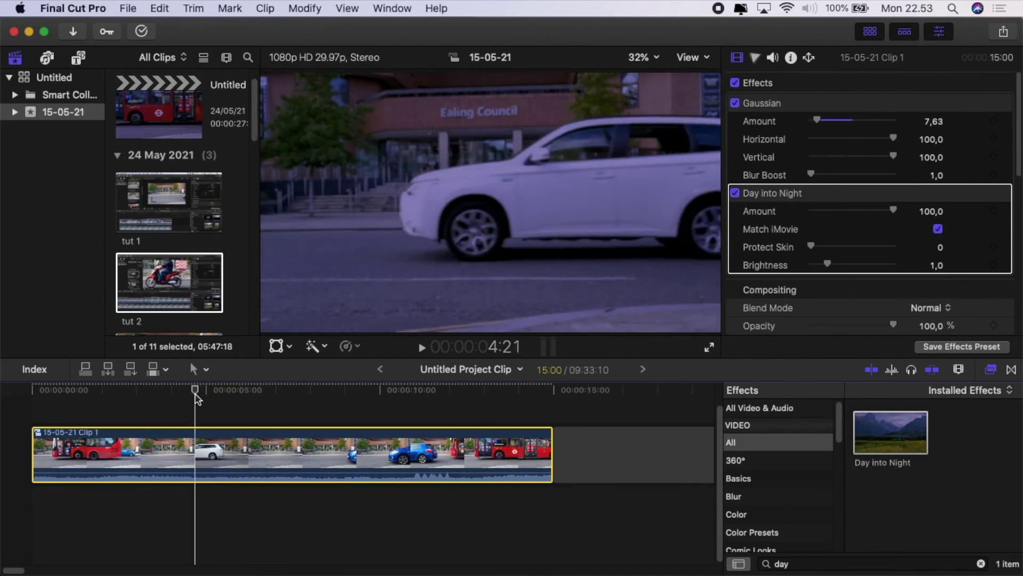
# Clear the effects search within the Stylize category and apply the Aged Film effect to the 15-05-21 Clip 1 compound clip
pyautogui.scroll(-10, 783, 492)
pyautogui.scroll(-4, 784, 490)
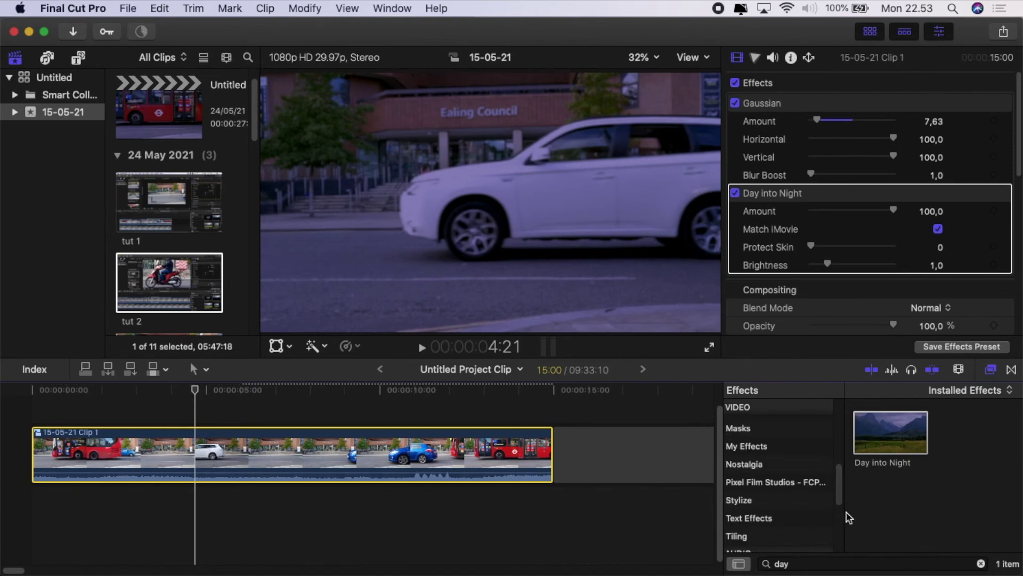
pyautogui.click(750, 503)
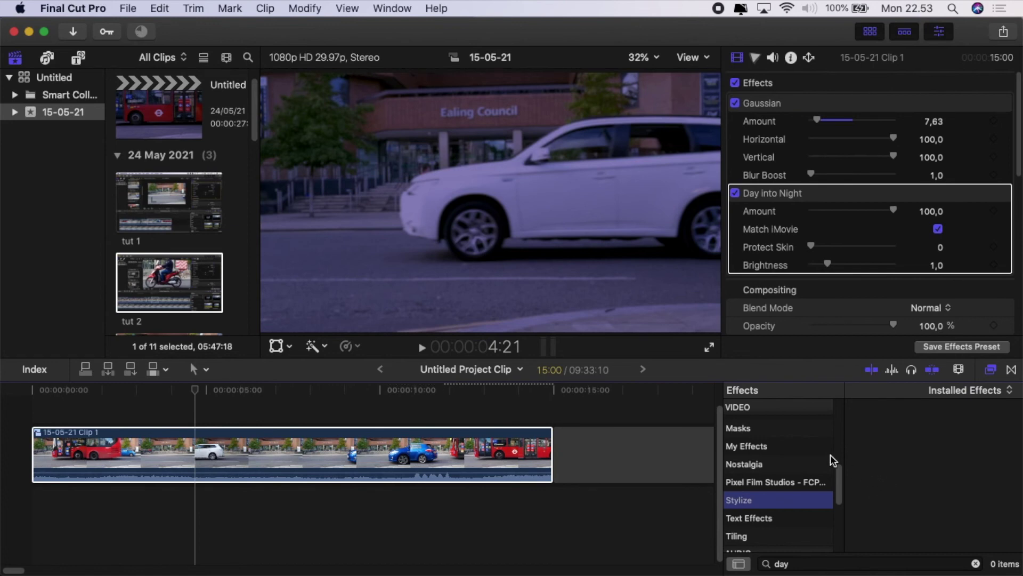
pyautogui.scroll(5, 813, 450)
pyautogui.scroll(-7, 811, 451)
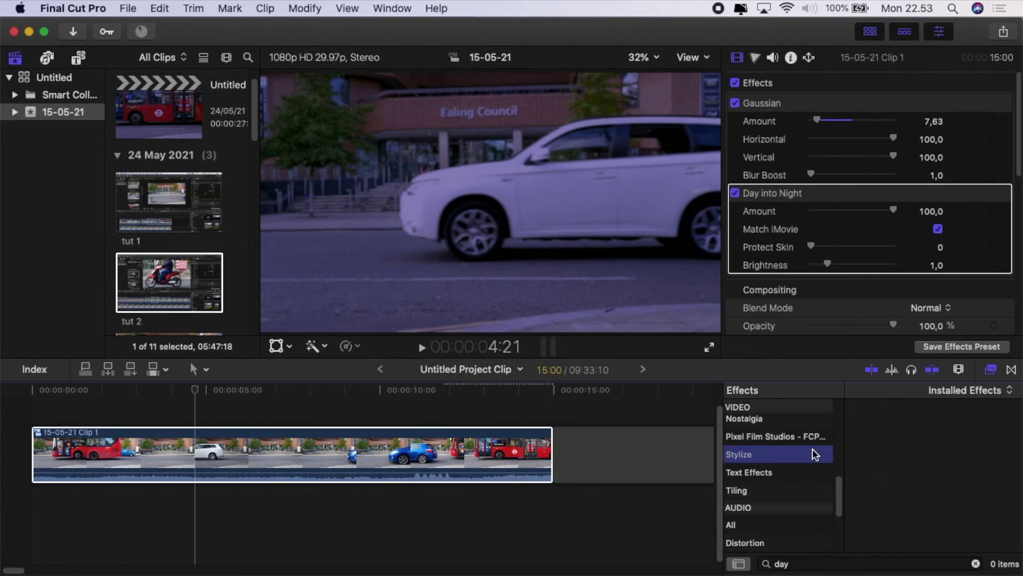
pyautogui.click(975, 563)
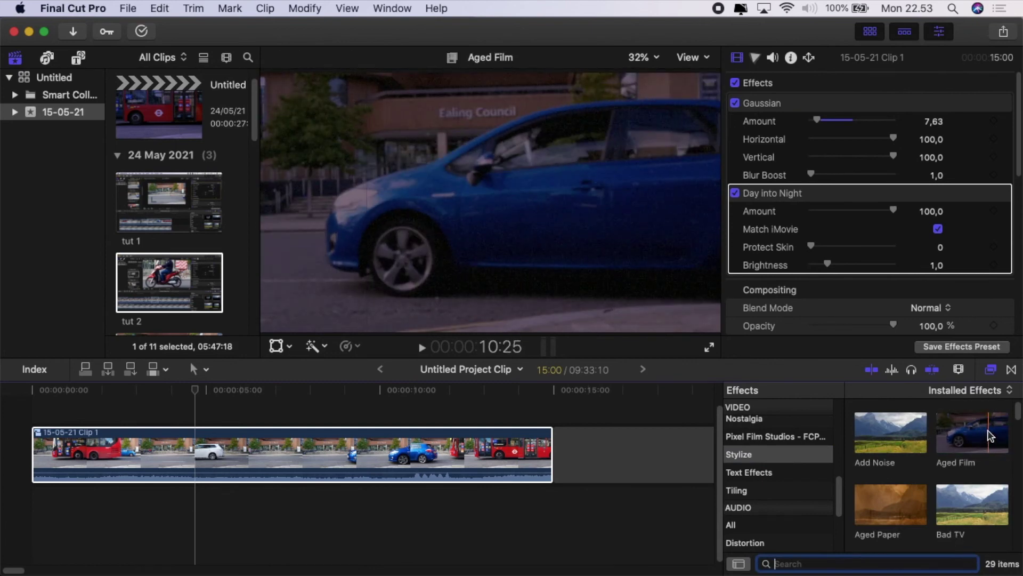
pyautogui.click(975, 435)
pyautogui.moveTo(924, 435); pyautogui.dragTo(250, 458)
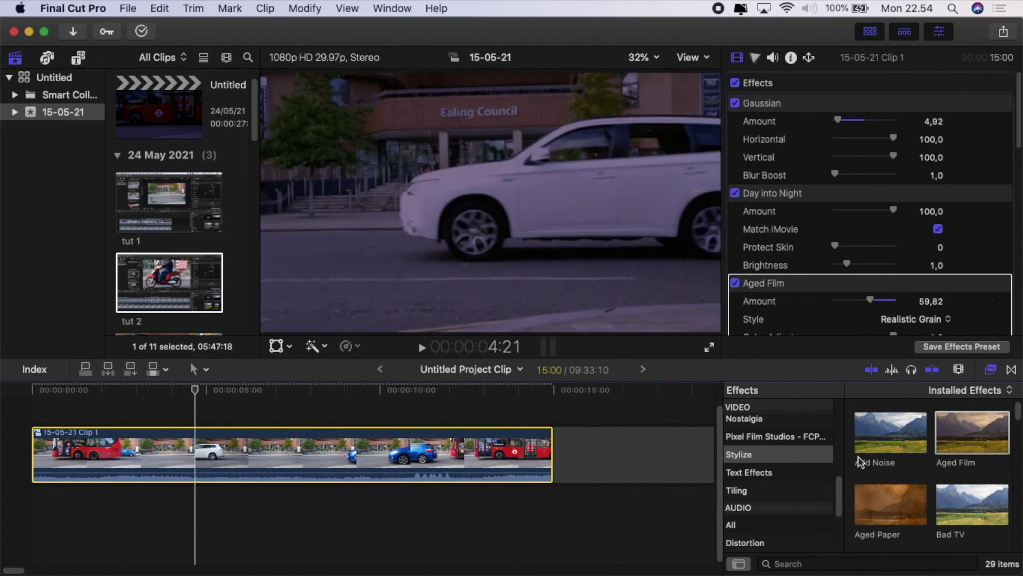
# Play the styled compound clip from the start of the timeline and pause at about 00:00:10:17 to review the combined effects
pyautogui.scroll(-5, 817, 488)
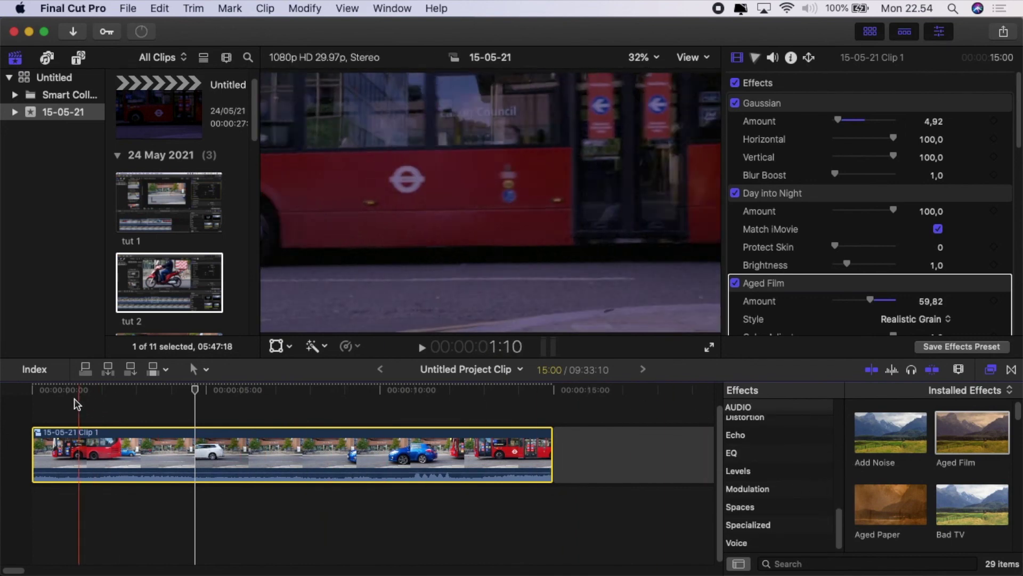
pyautogui.click(33, 411)
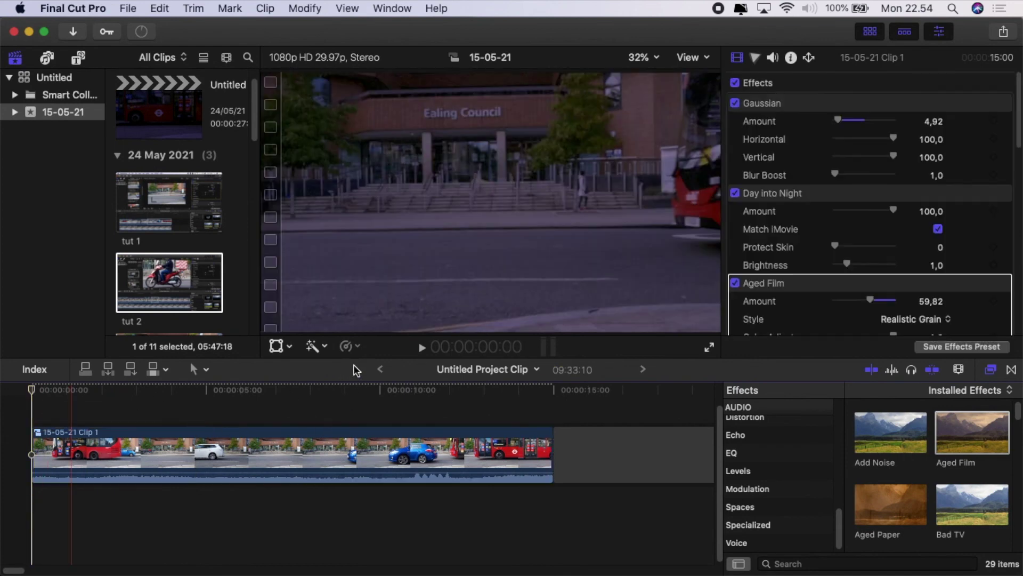
pyautogui.click(423, 350)
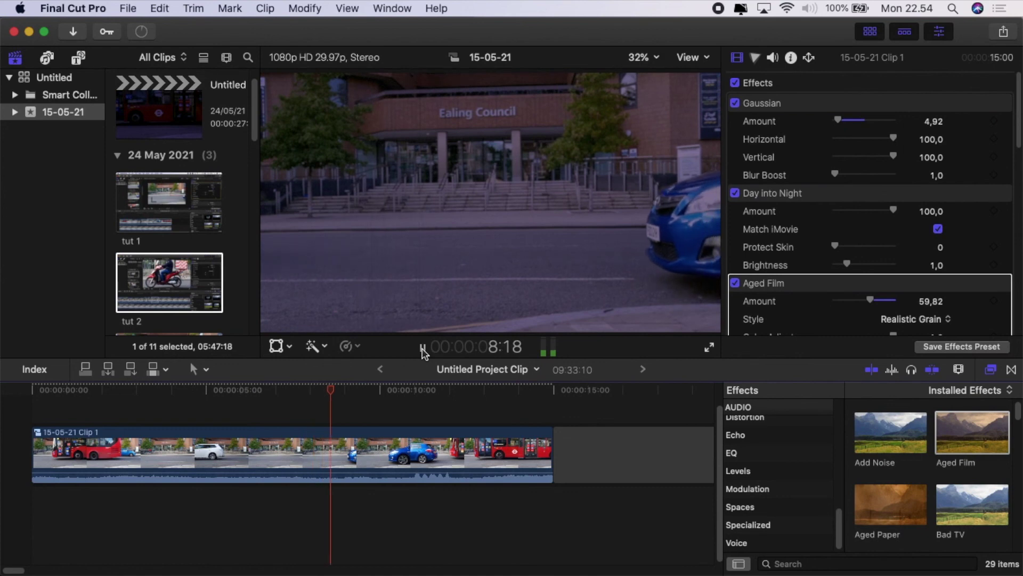
pyautogui.click(424, 349)
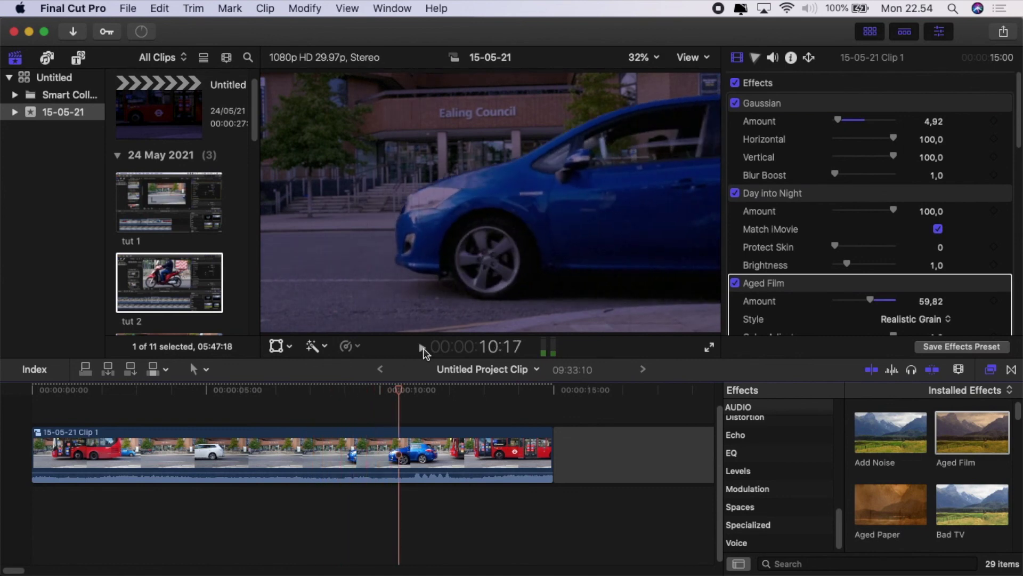